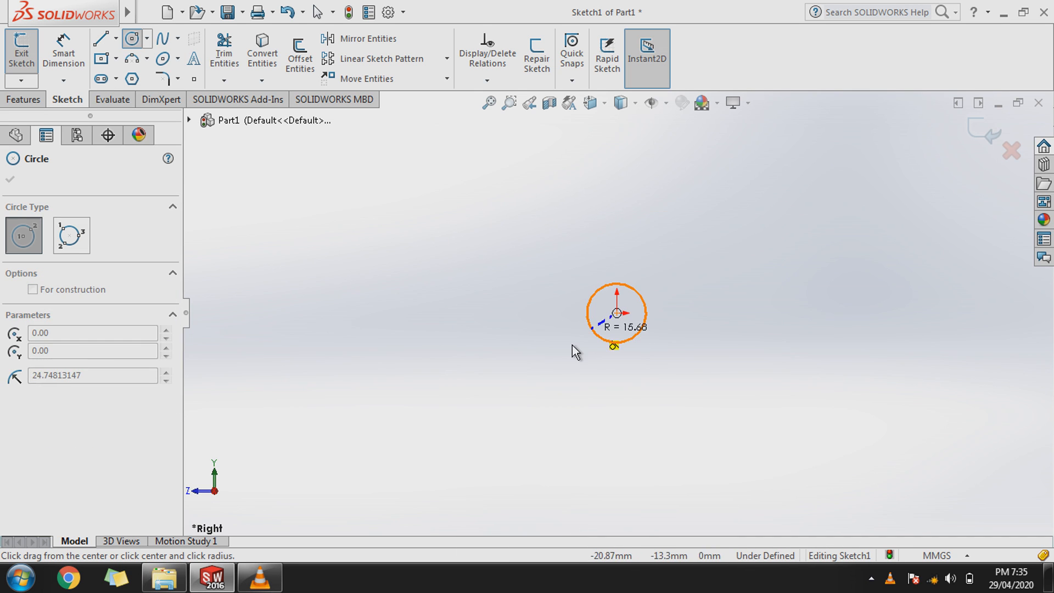
# Step: Dimension the outer circle's diameter to 25.4 mm and the inner circle's diameter to 12.7 mm
pyautogui.rightClick(561, 363)
pyautogui.click(584, 374)
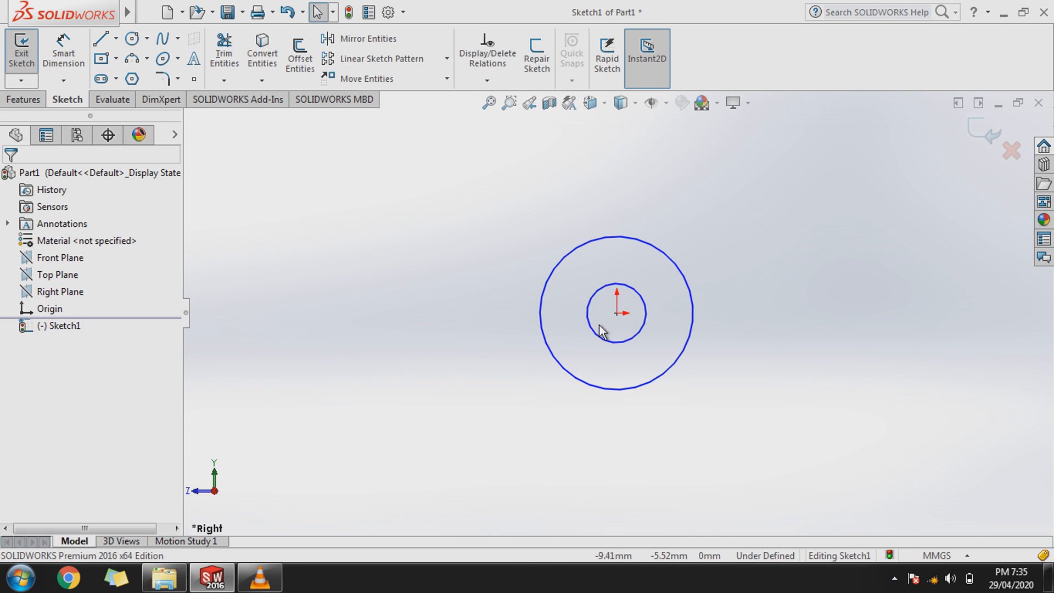
pyautogui.click(63, 53)
pyautogui.click(631, 237)
pyautogui.click(471, 230)
pyautogui.write('25.4')
pyautogui.press('Return')
pyautogui.click(594, 335)
pyautogui.click(485, 388)
pyautogui.write('12.7')
pyautogui.press('Return')
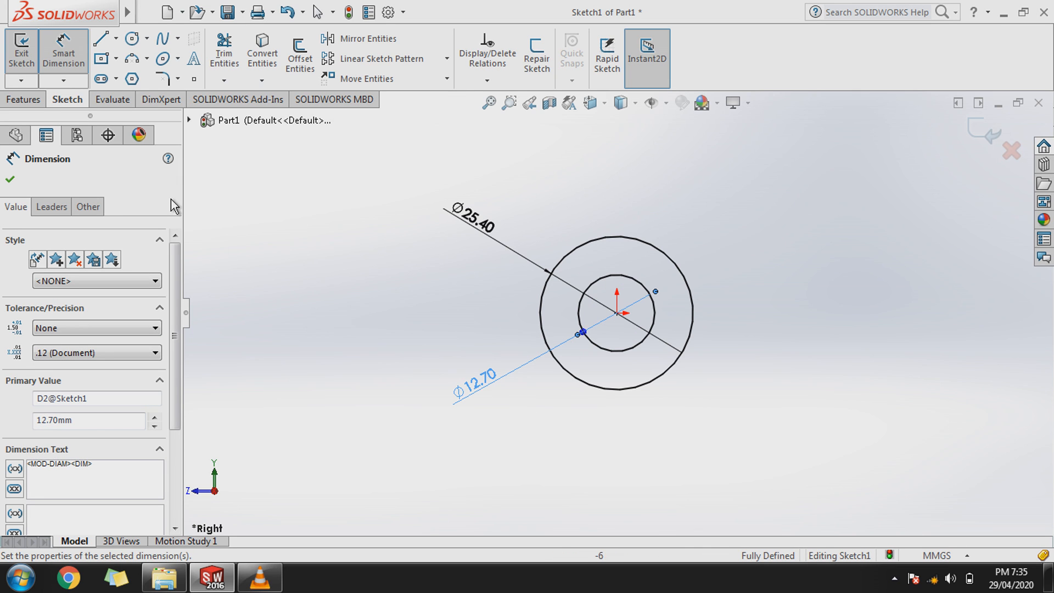
pyautogui.click(63, 53)
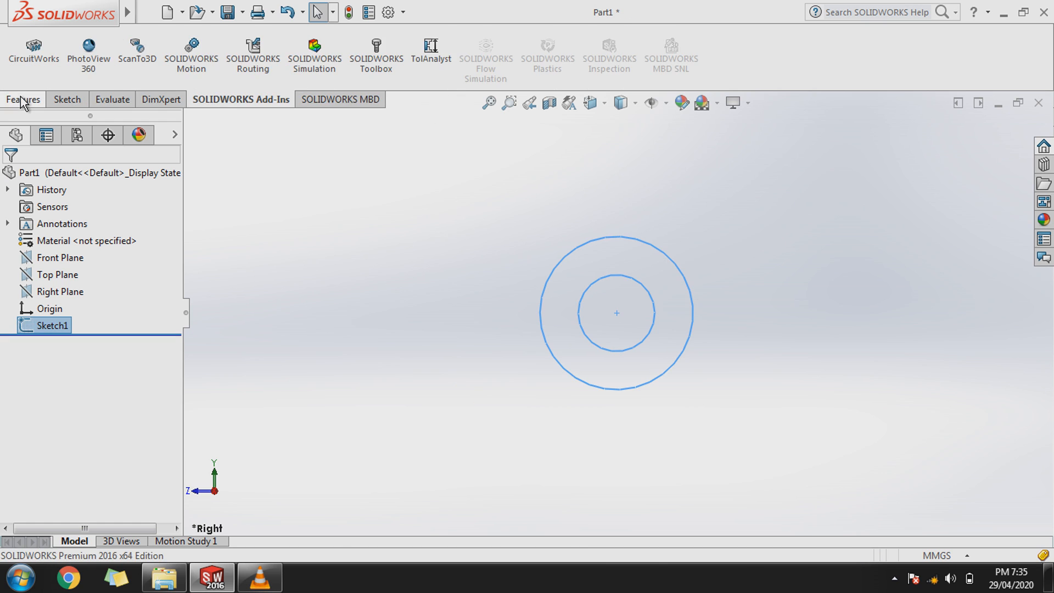
# Step: Extrude the two-circle sketch as a boss with the Mid Plane condition and a depth of 69.85 mm
pyautogui.click(21, 99)
pyautogui.click(29, 53)
pyautogui.click(66, 272)
pyautogui.click(71, 335)
pyautogui.click(73, 325)
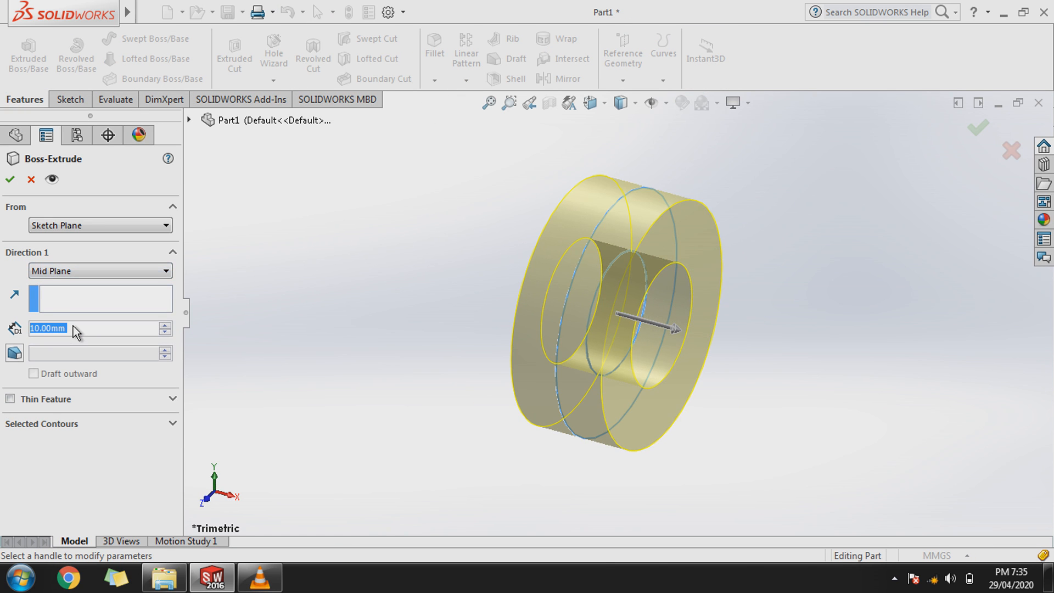
pyautogui.write('69.85')
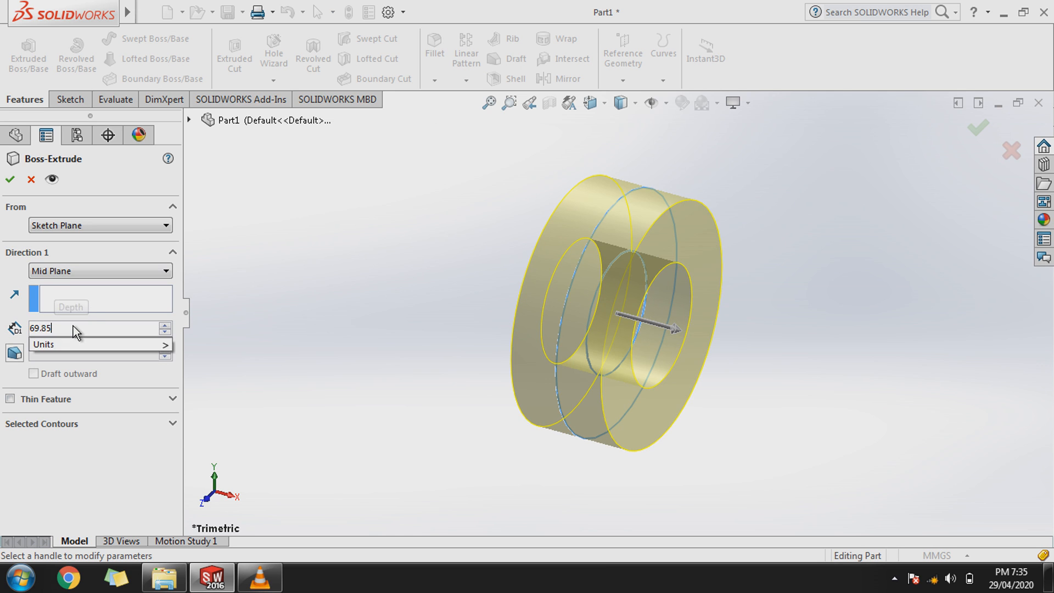
pyautogui.press('Return')
pyautogui.scroll(3, 373, 335)
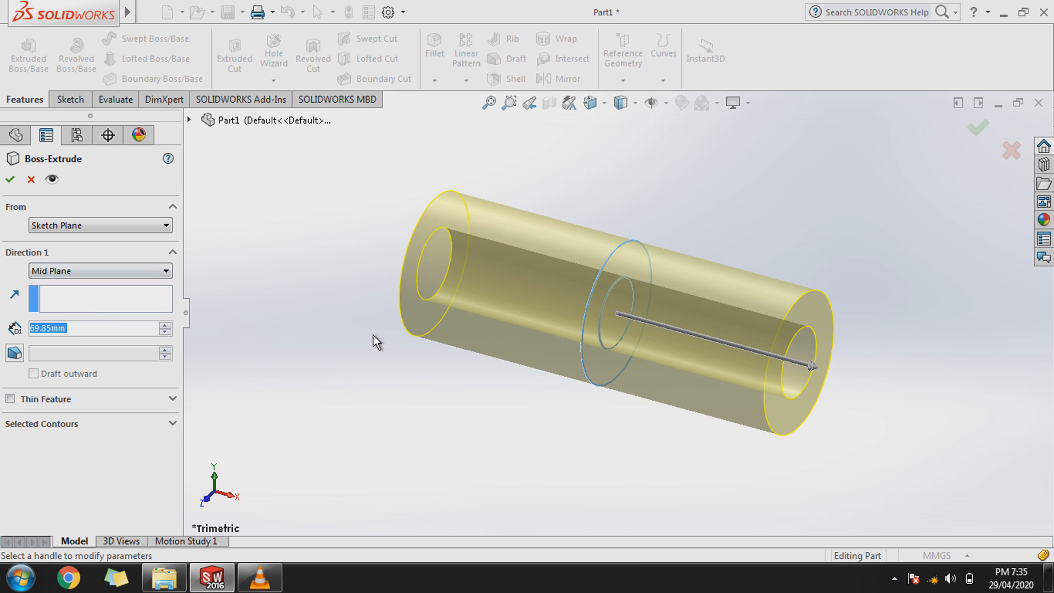
pyautogui.click(11, 187)
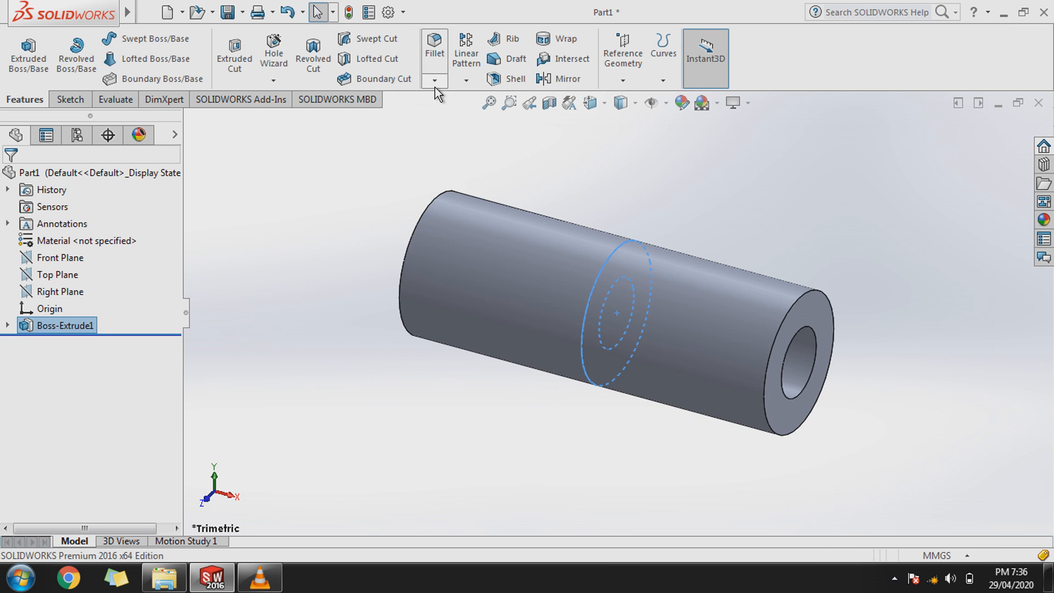
# Step: Chamfer both outer end edges of the hollow cylinder with a 2.5 mm distance at 45° by selecting its outer face
pyautogui.click(435, 82)
pyautogui.click(431, 122)
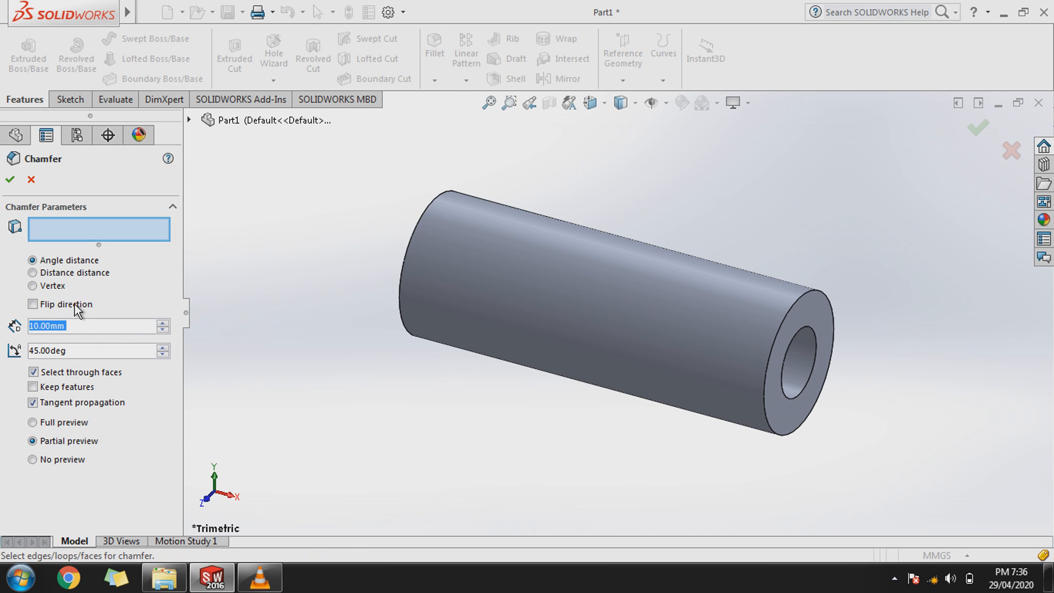
pyautogui.write('2.5')
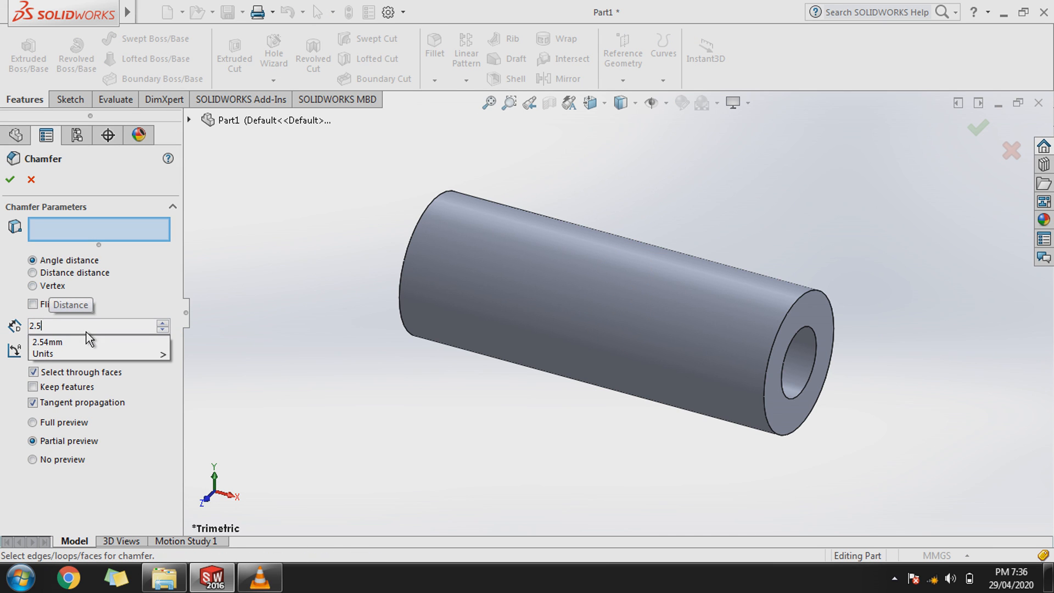
pyautogui.press('Return')
pyautogui.click(458, 281)
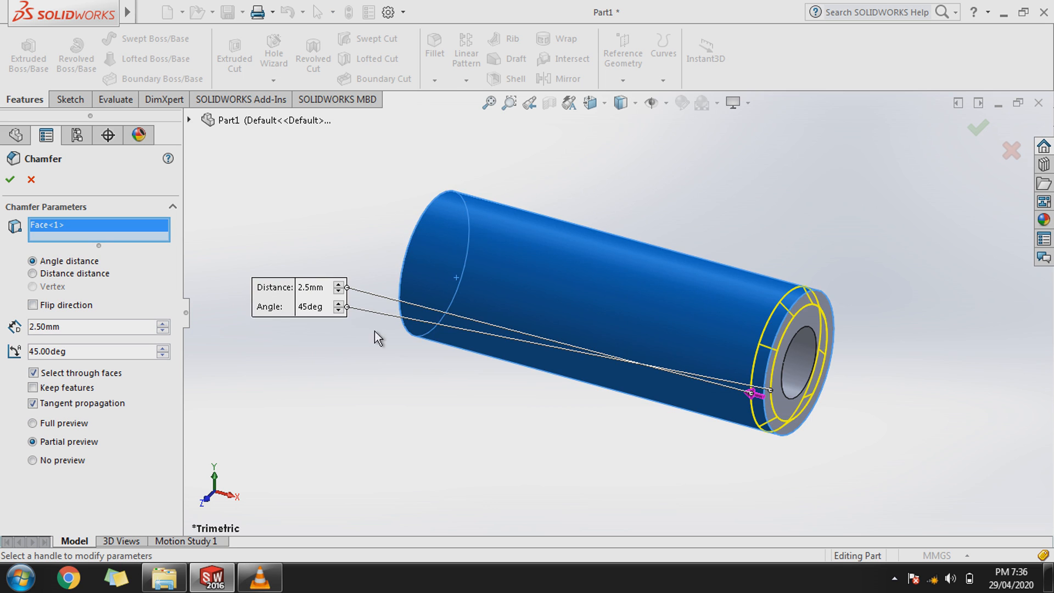
pyautogui.click(13, 183)
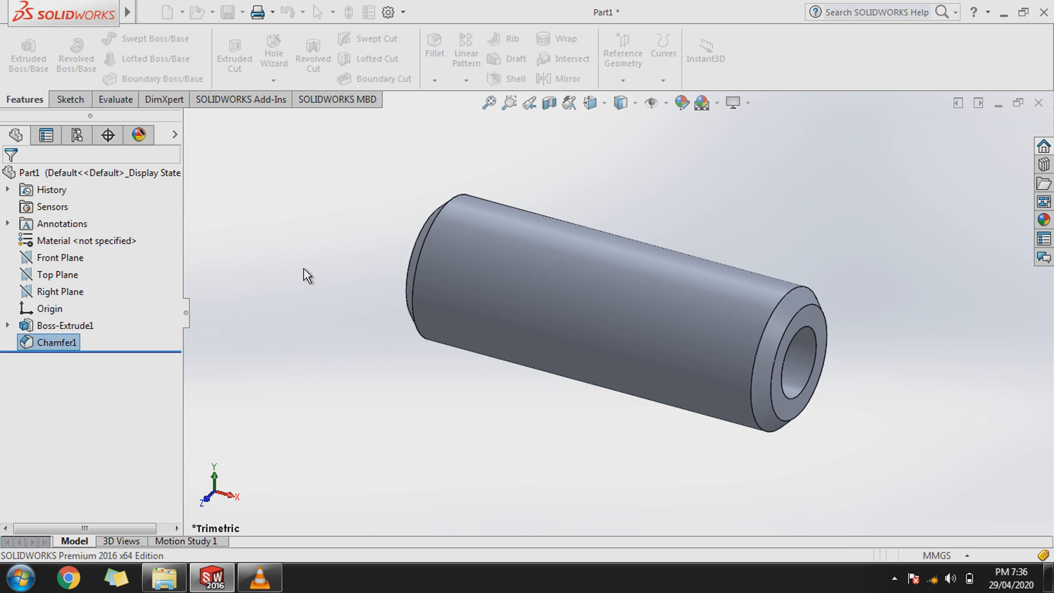
# Step: Save the part as pistonpin on the Desktop and close it
pyautogui.moveTo(617, 227); pyautogui.dragTo(616, 346, button='middle')
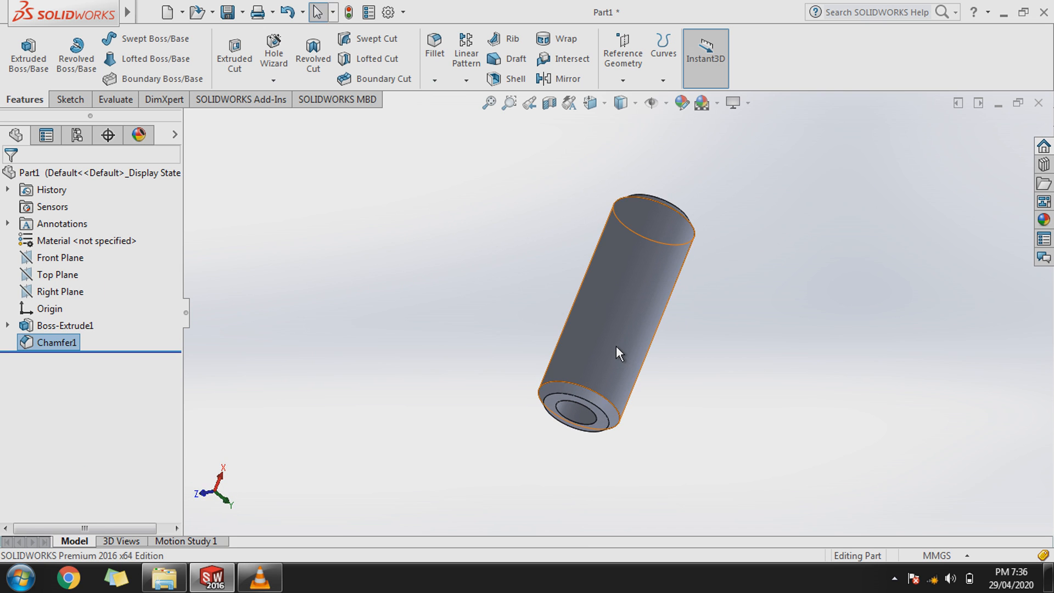
pyautogui.hotkey('ctrl', 's')
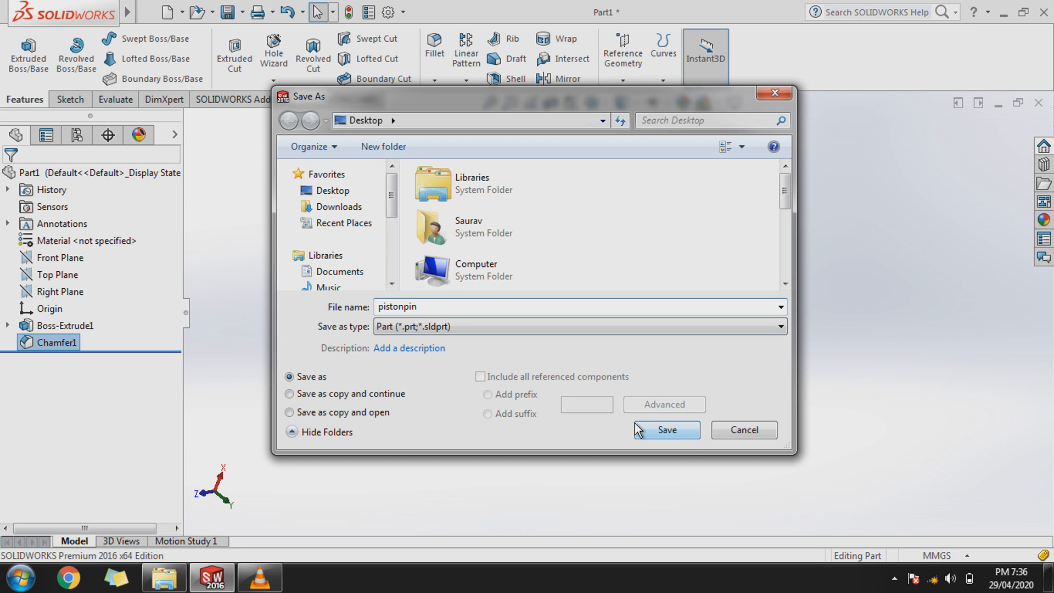
pyautogui.click(685, 437)
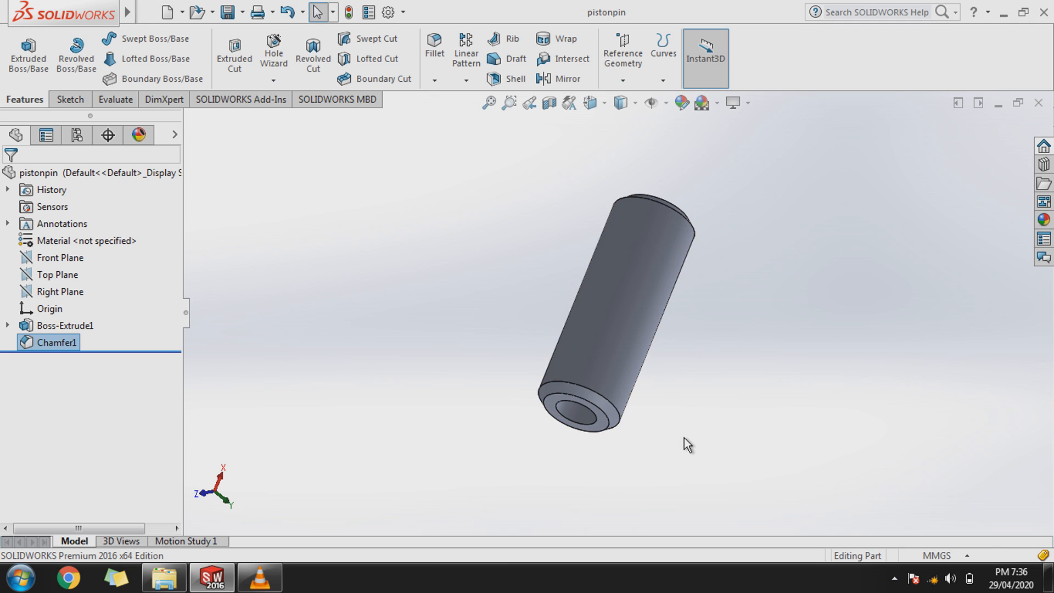
pyautogui.click(1039, 103)
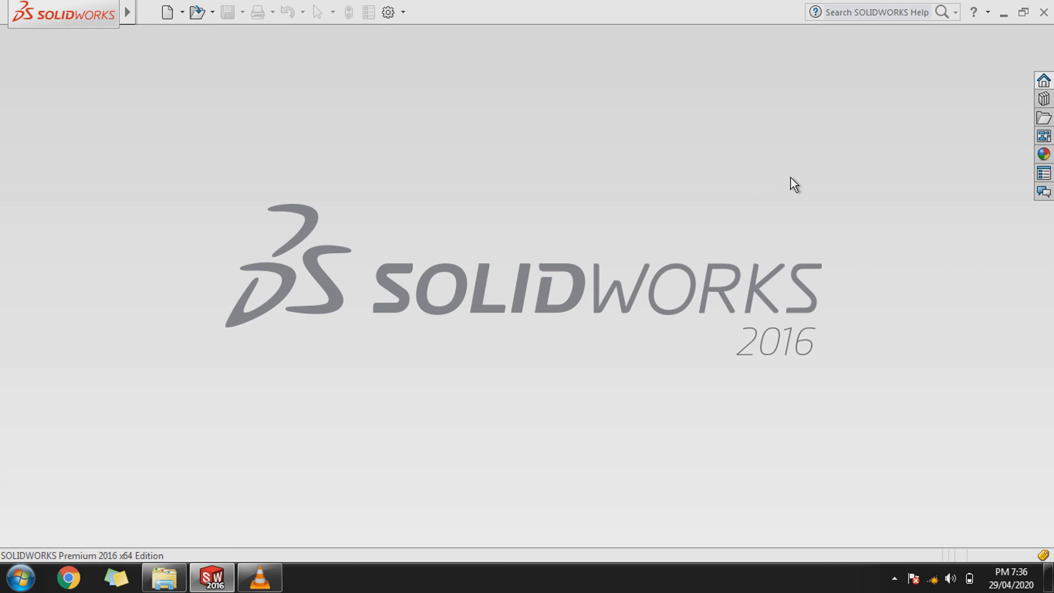
# Step: Create a new part document
pyautogui.click(184, 15)
pyautogui.click(188, 31)
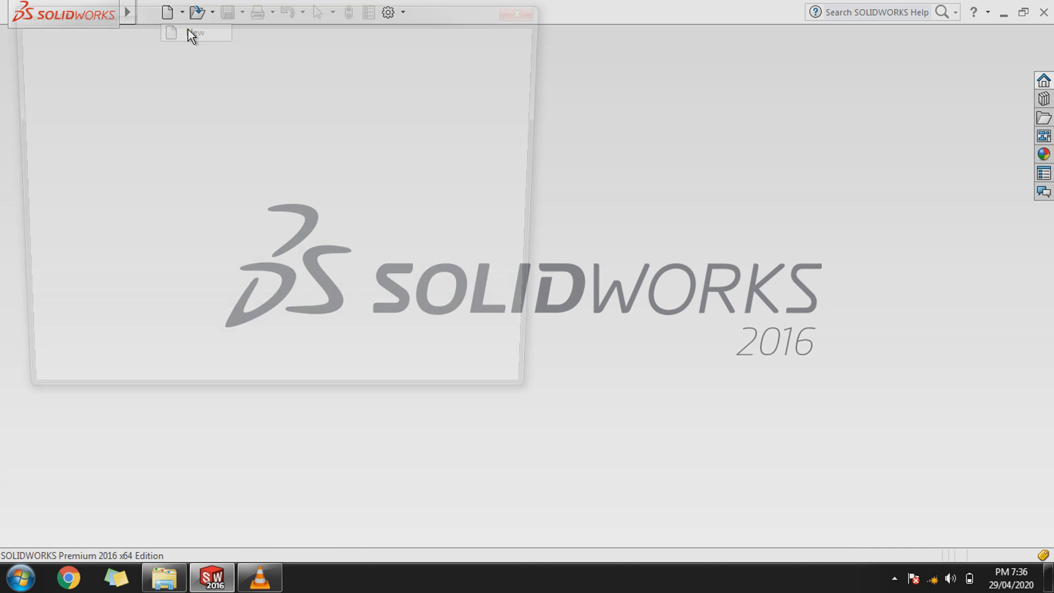
pyautogui.click(358, 377)
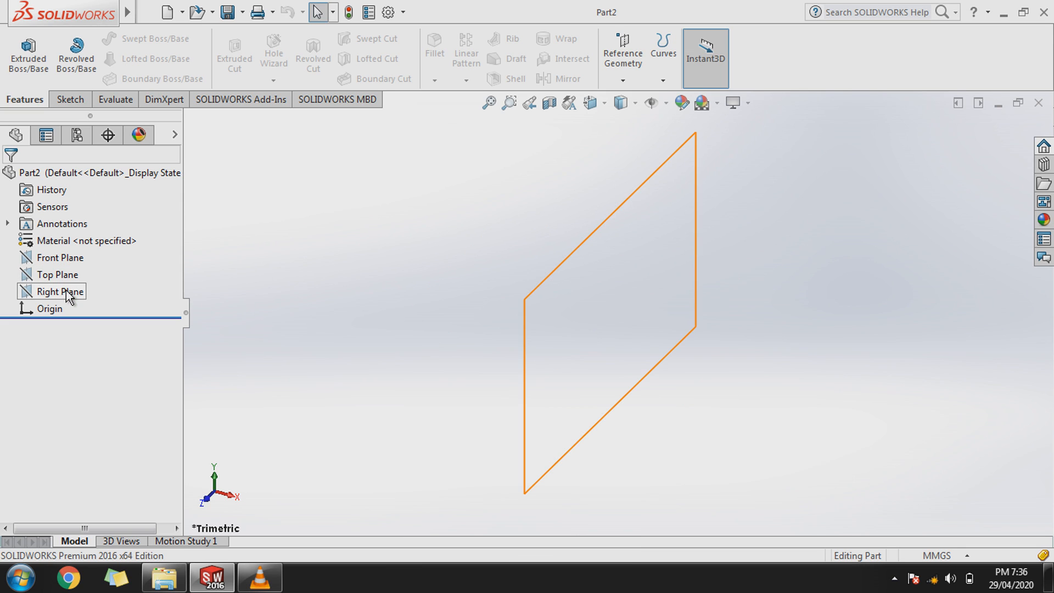
# Step: Start a sketch on the Right Plane and draw a circle about 58 mm in diameter centred on the origin
pyautogui.click(67, 297)
pyautogui.click(81, 273)
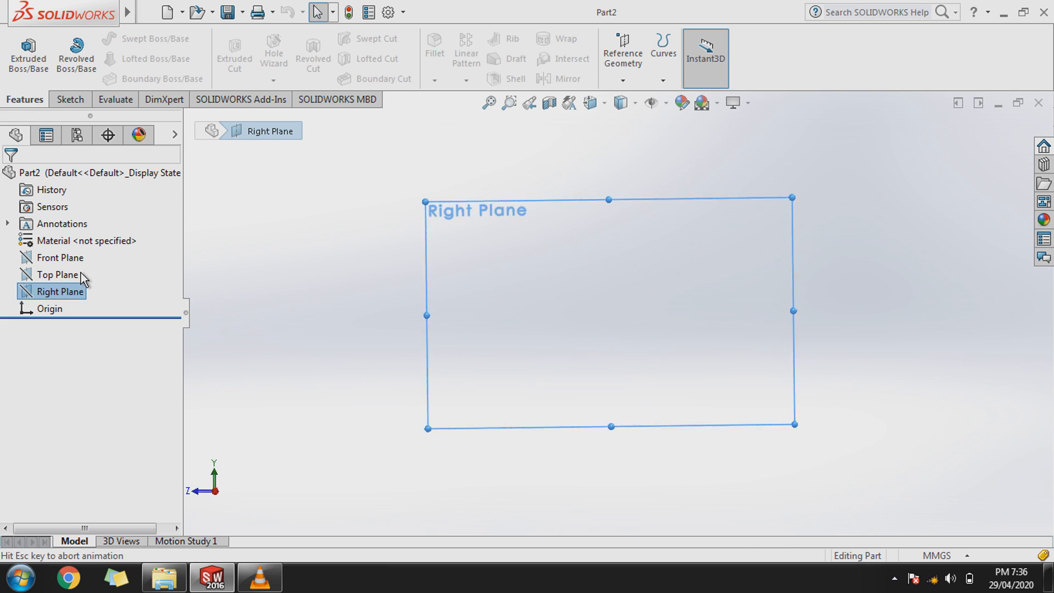
pyautogui.click(139, 38)
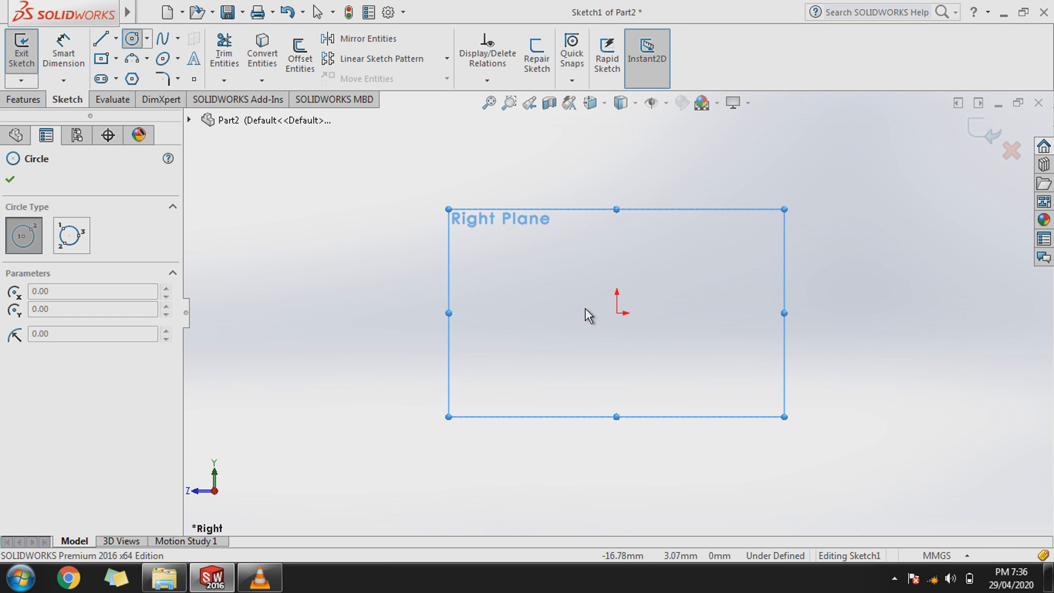
pyautogui.click(617, 313)
pyautogui.click(580, 357)
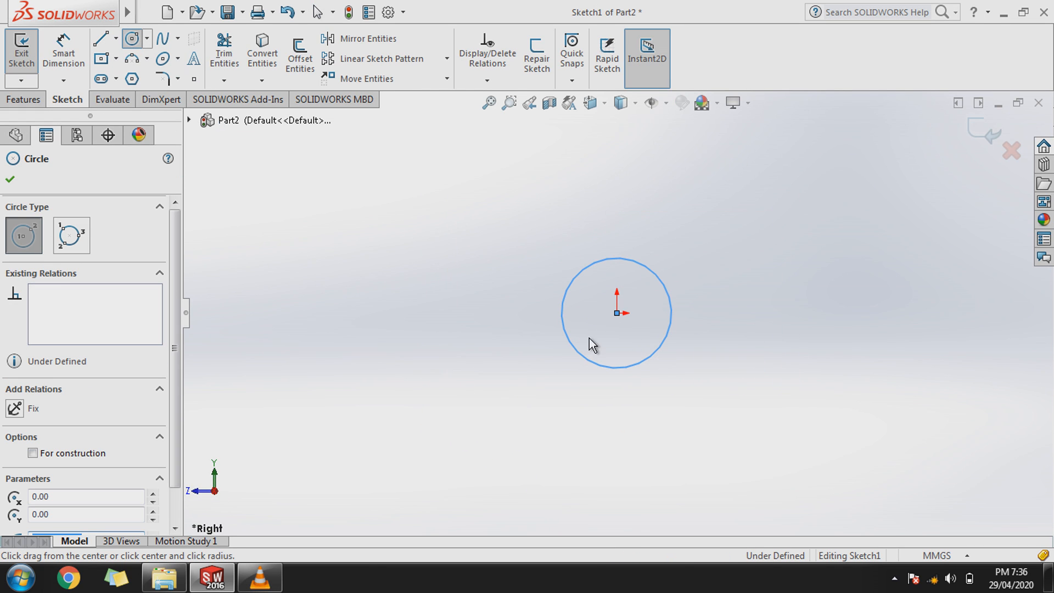
pyautogui.rightClick(617, 325)
pyautogui.click(638, 330)
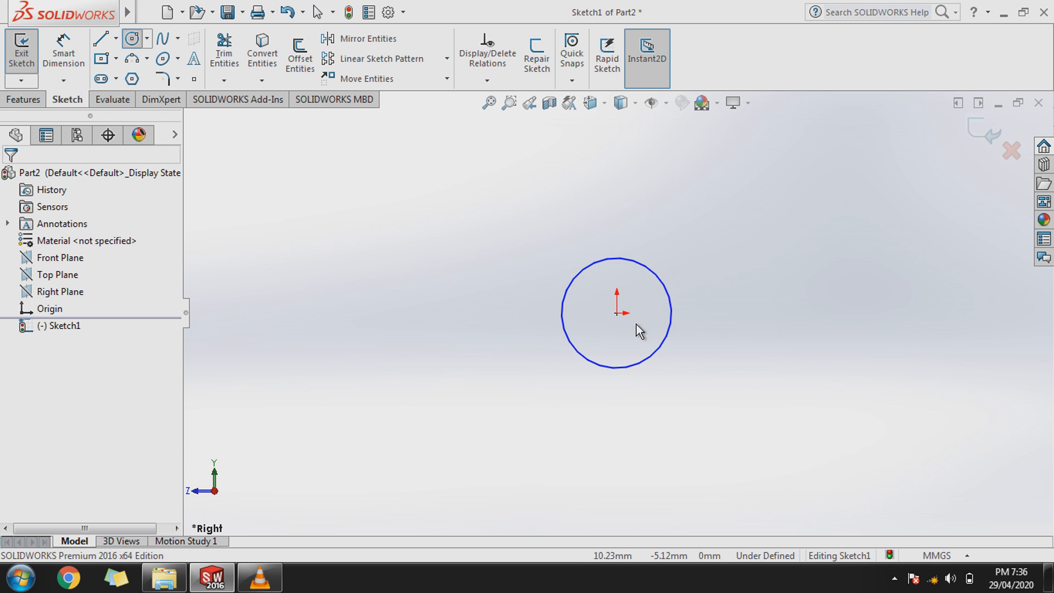
# Step: Dimension the circle's diameter to 17.62 mm
pyautogui.click(74, 54)
pyautogui.click(668, 297)
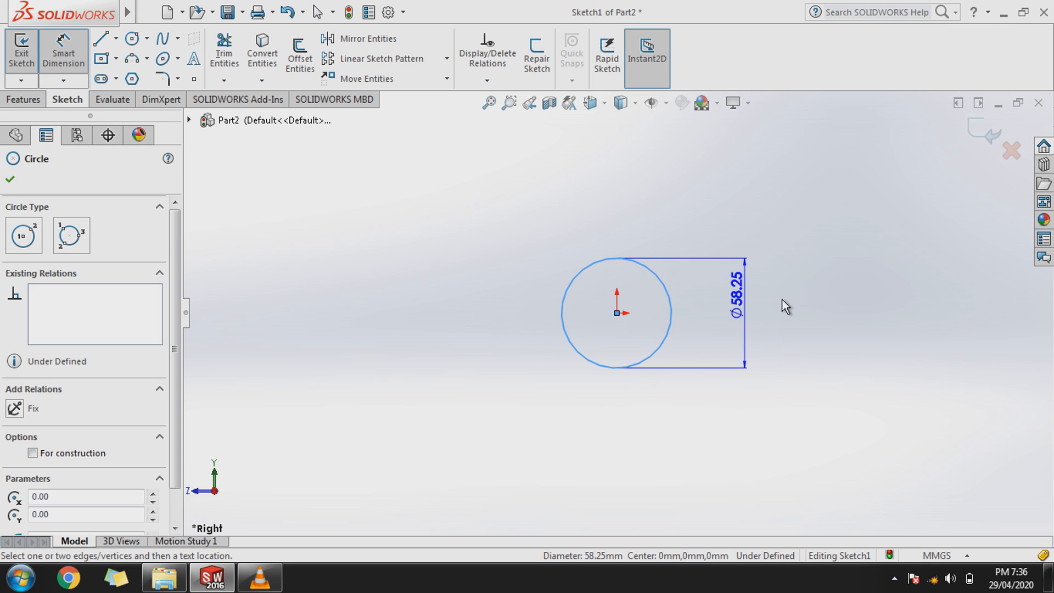
pyautogui.click(786, 301)
pyautogui.write('17.62')
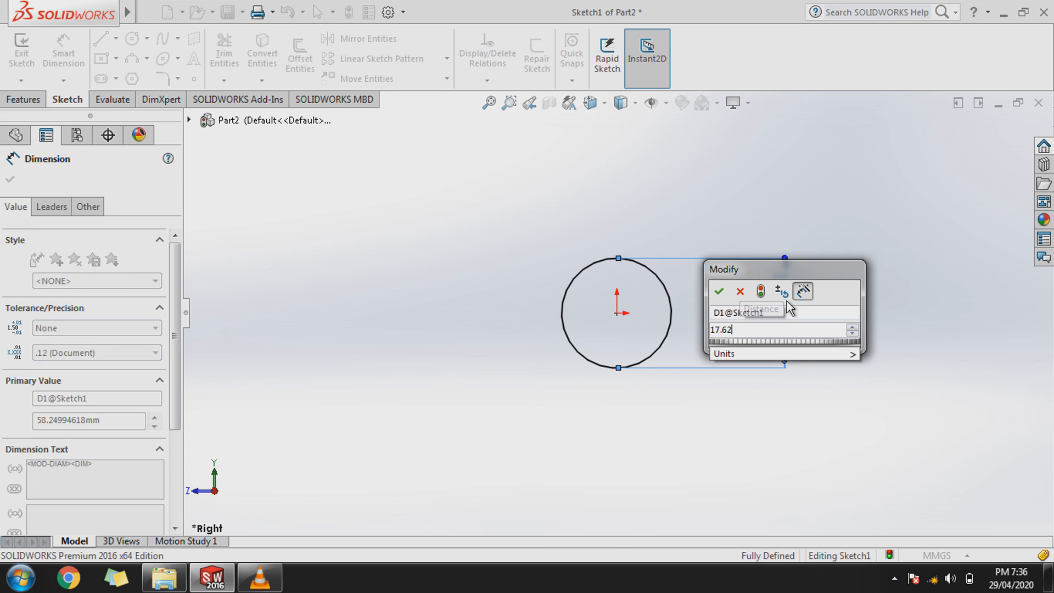
pyautogui.press('Return')
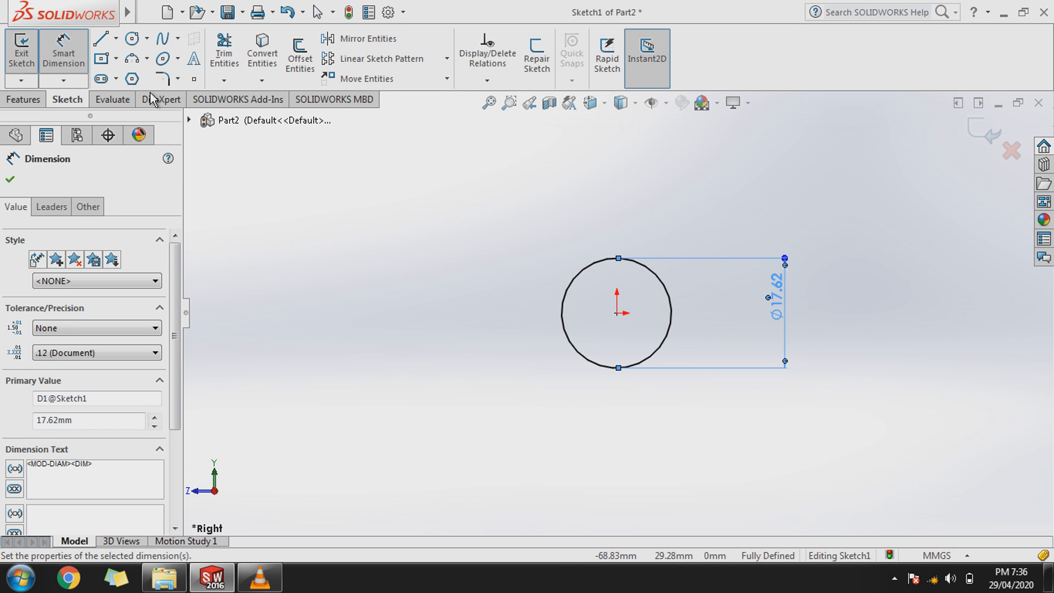
# Step: Offset the circle outward by 12.7 mm with the Offset Entities tool
pyautogui.click(300, 55)
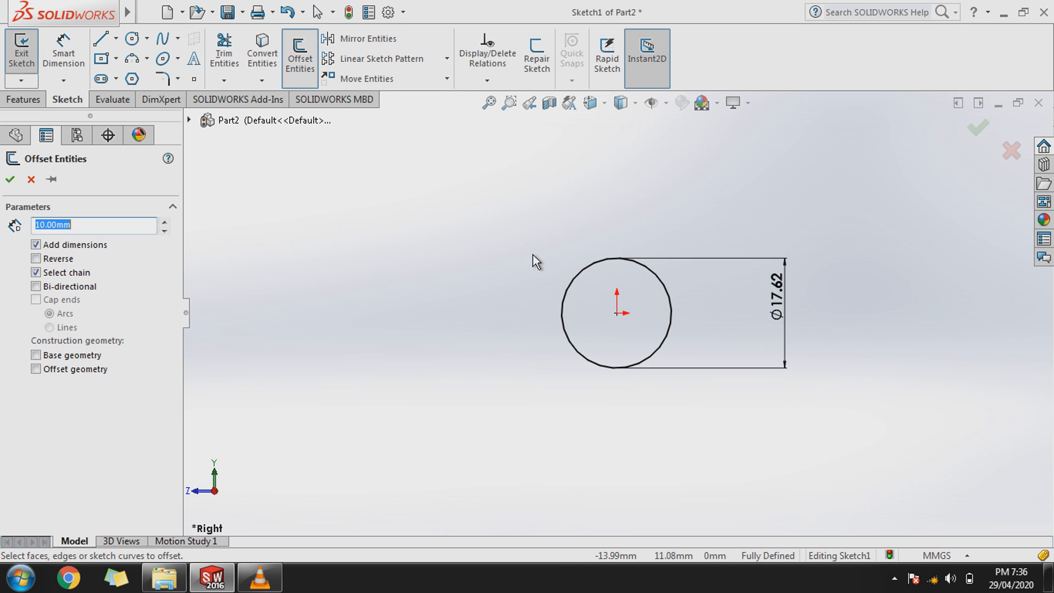
pyautogui.click(575, 285)
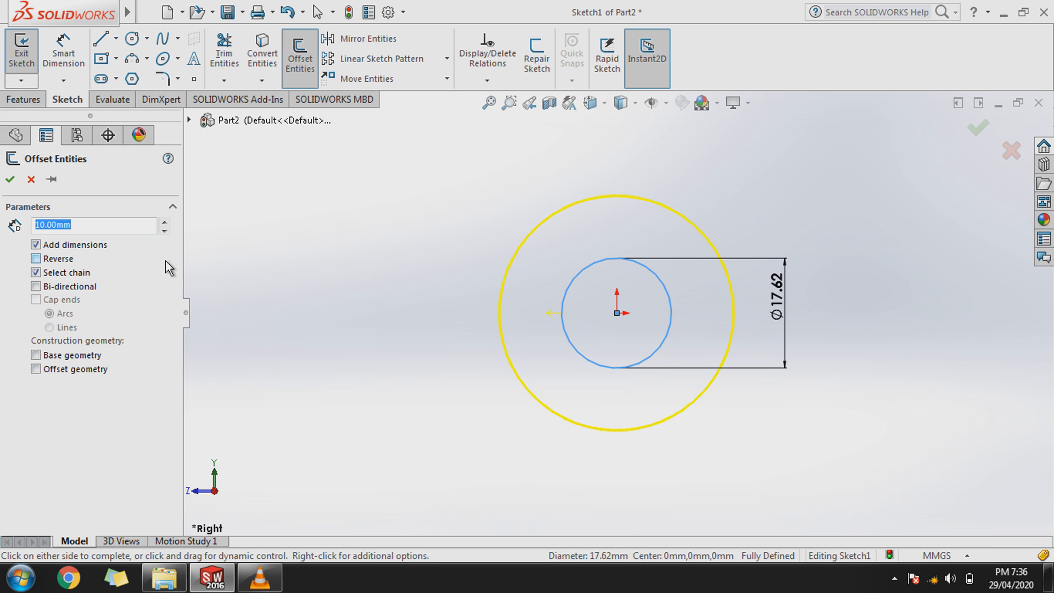
pyautogui.write('12.7')
pyautogui.press('Return')
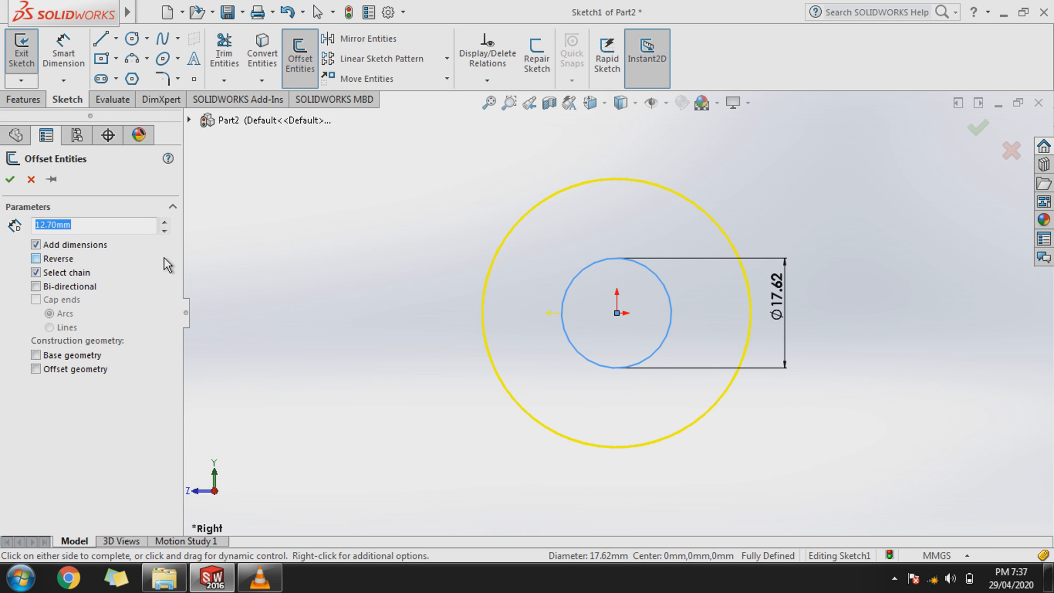
pyautogui.click(101, 38)
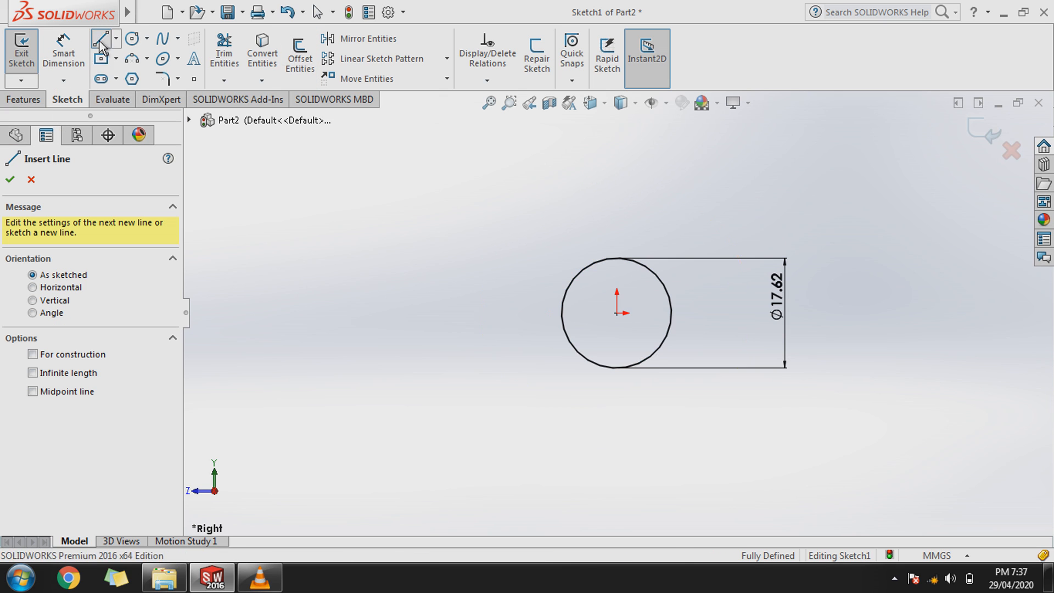
pyautogui.press('Escape')
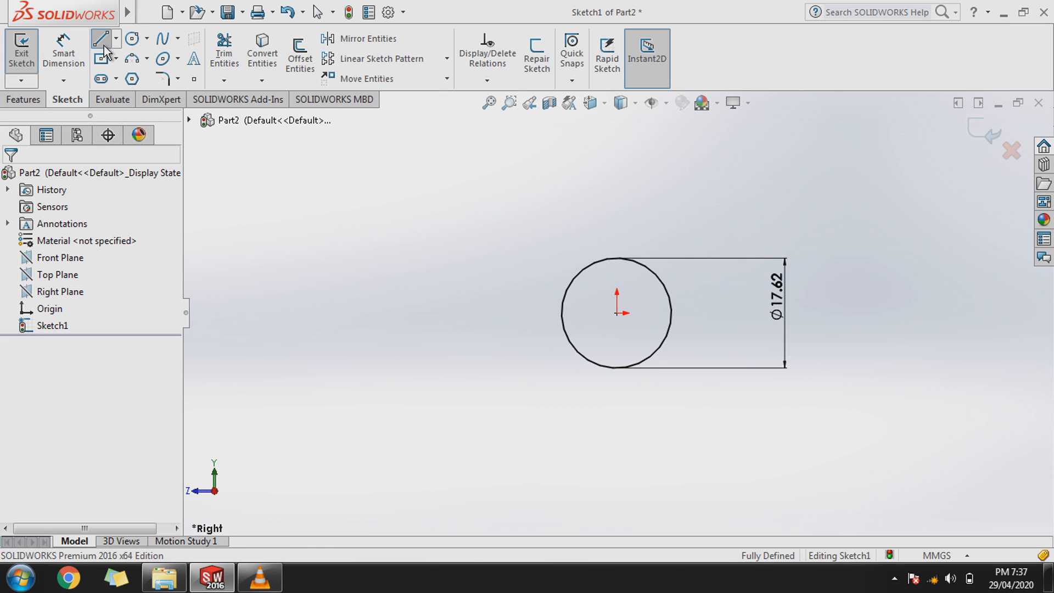
pyautogui.click(299, 55)
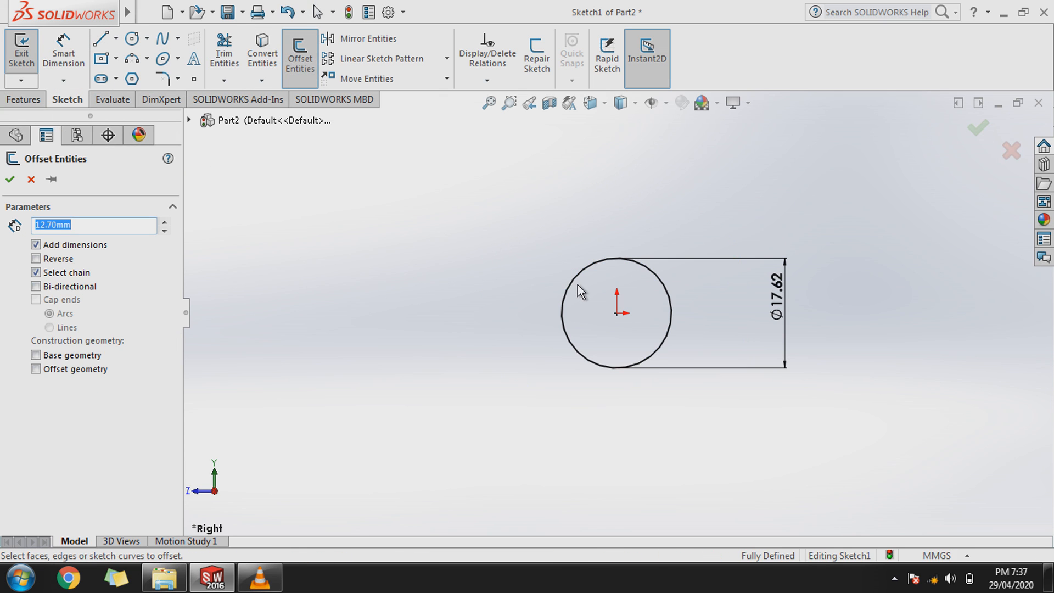
pyautogui.click(572, 284)
pyautogui.click(10, 179)
# Step: Draw a horizontal line across the outer circle through its centre, joining its two opposite quadrant points
pyautogui.click(101, 38)
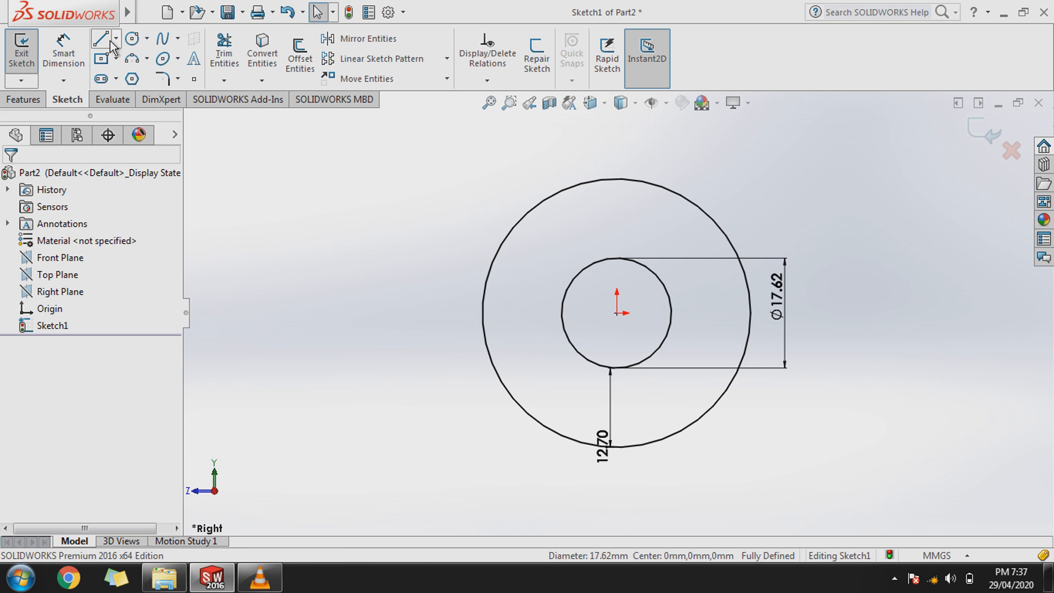
pyautogui.click(483, 313)
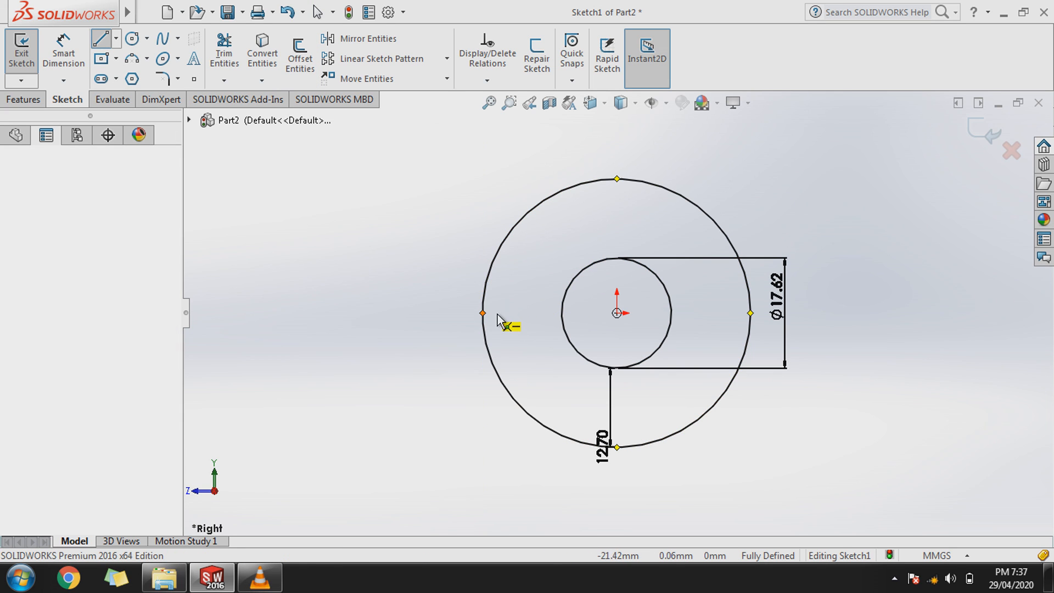
pyautogui.click(751, 314)
pyautogui.rightClick(758, 319)
pyautogui.click(780, 328)
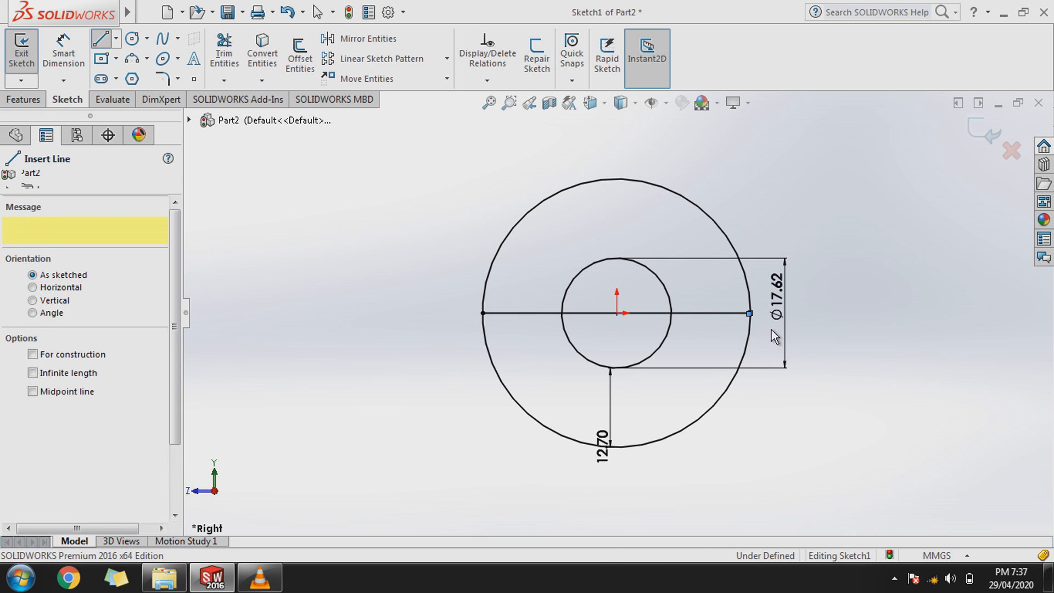
# Step: Delete the tiny stray line segment at the end of the horizontal line, on the outer circle
pyautogui.scroll(-2, 769, 324)
pyautogui.scroll(-4, 756, 317)
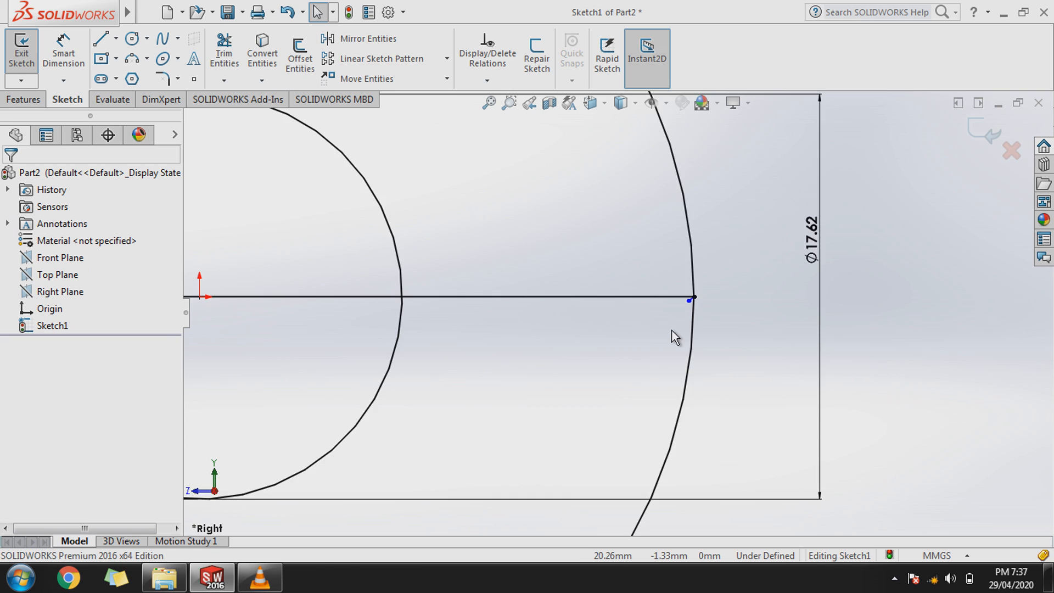
pyautogui.click(700, 225)
pyautogui.press('Delete')
pyautogui.click(642, 288)
pyautogui.scroll(-4, 723, 222)
pyautogui.click(772, 240)
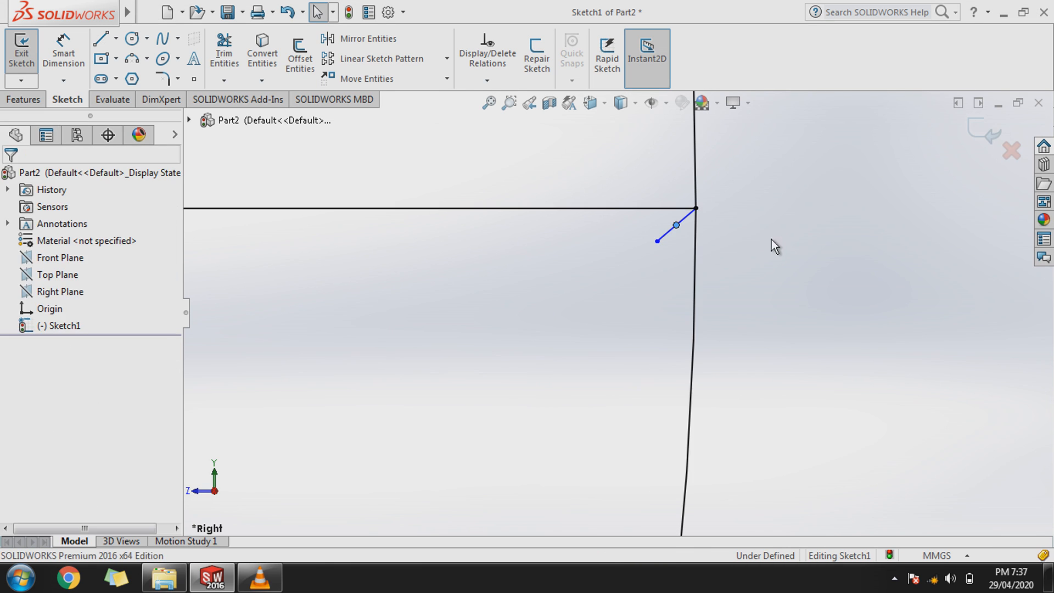
pyautogui.click(668, 234)
pyautogui.press('Delete')
pyautogui.scroll(4, 641, 278)
pyautogui.scroll(3, 641, 278)
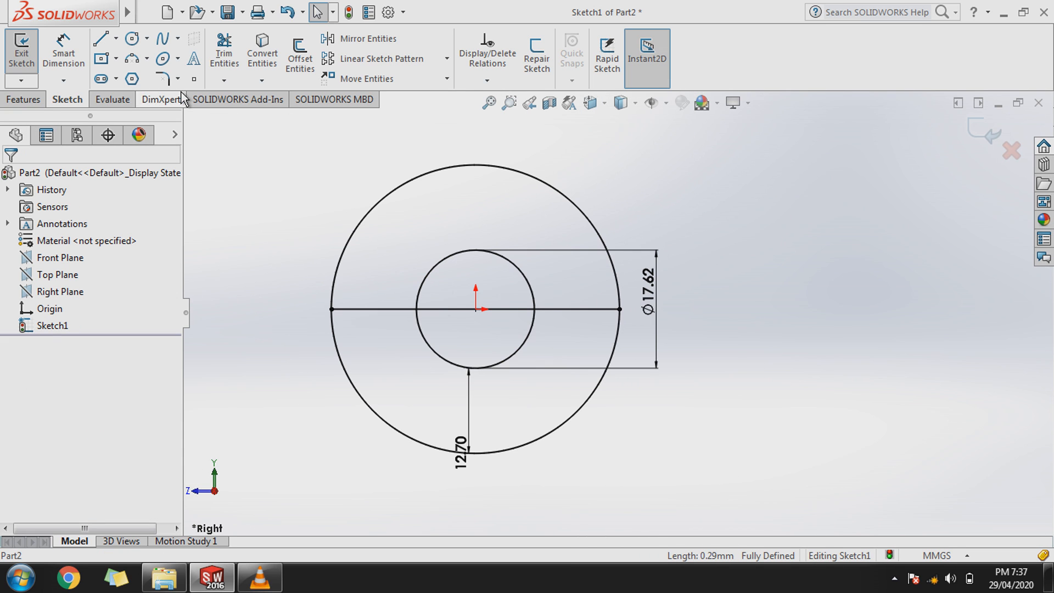
# Step: Trim away the lower halves of both circles and the part of the horizontal line inside the inner circle
pyautogui.click(219, 63)
pyautogui.moveTo(468, 320); pyautogui.dragTo(347, 409)
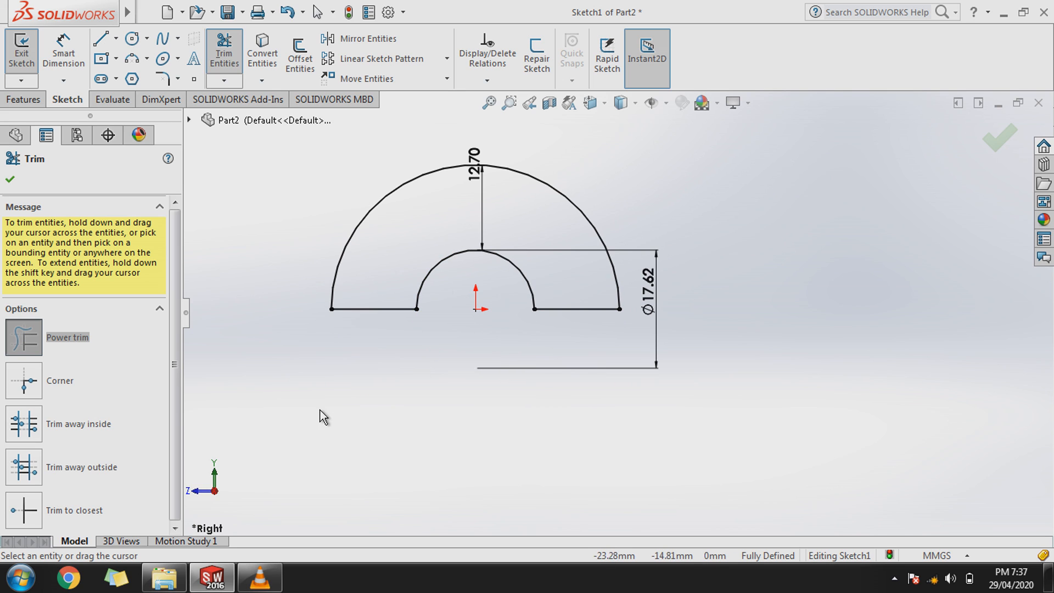
pyautogui.click(220, 64)
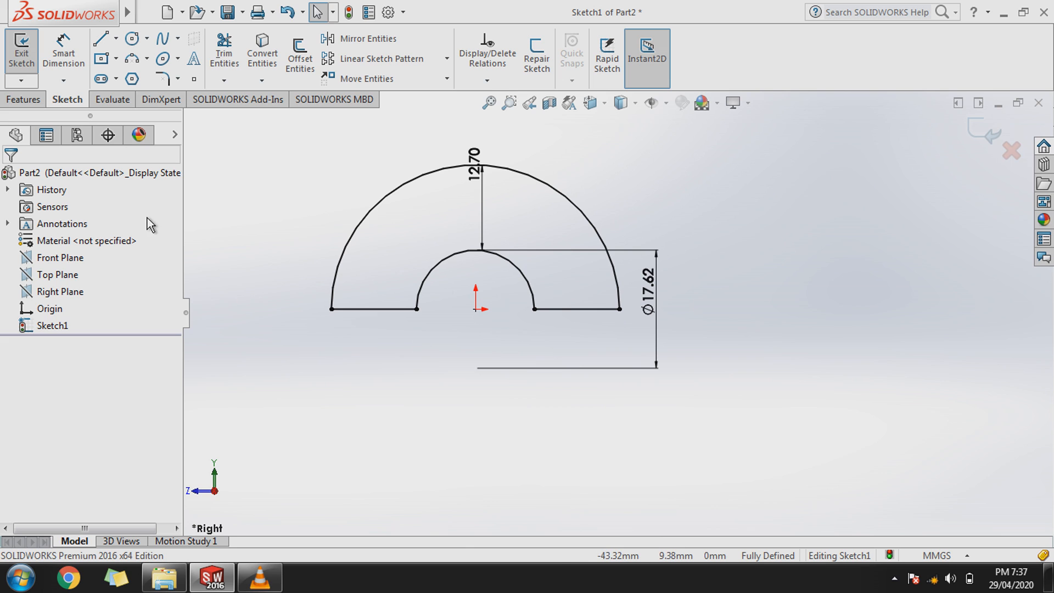
# Step: Exit the sketch and extrude the half-ring profile 24.13 mm with the Mid Plane end condition
pyautogui.click(26, 58)
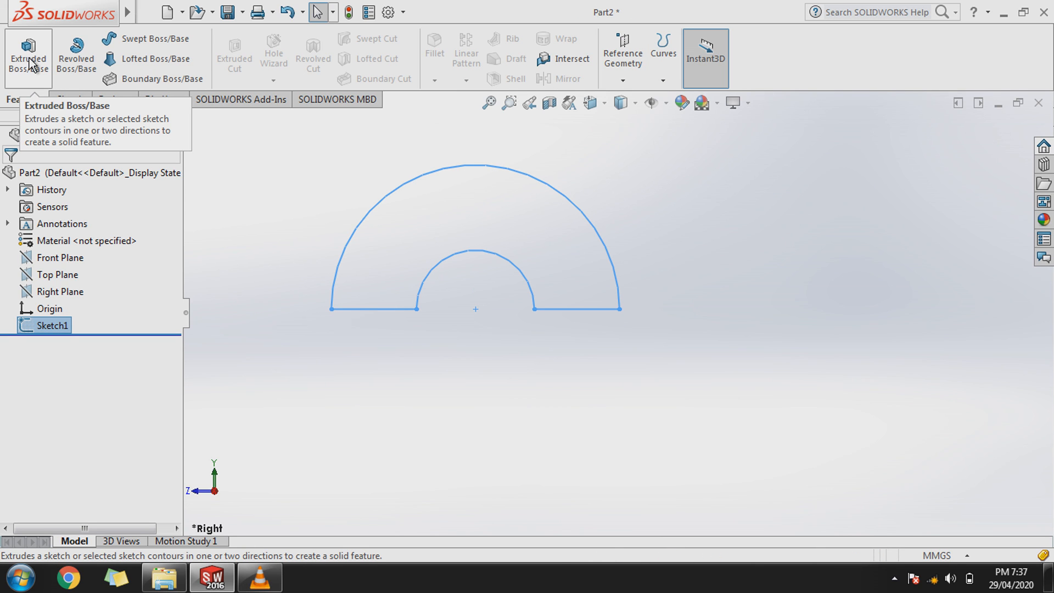
pyautogui.click(30, 63)
pyautogui.click(133, 273)
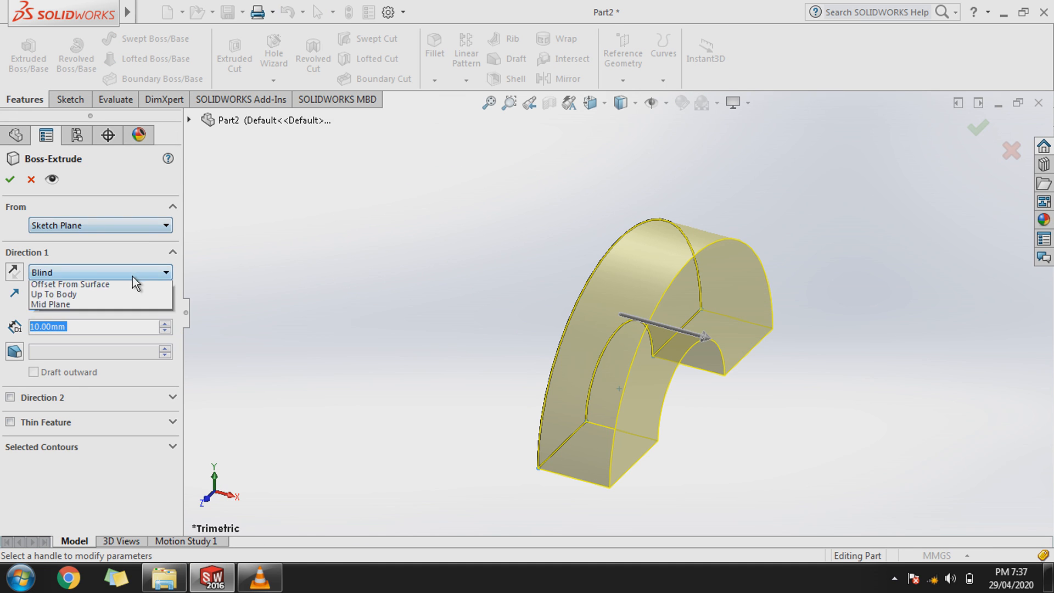
pyautogui.click(117, 342)
pyautogui.click(123, 273)
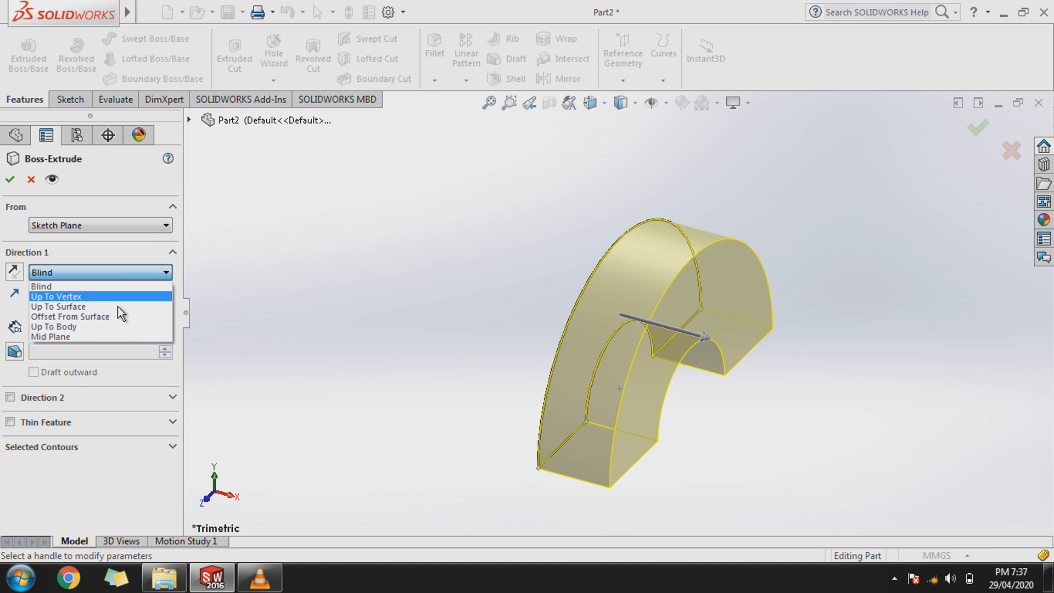
pyautogui.click(115, 337)
pyautogui.write('24.13')
pyautogui.press('Return')
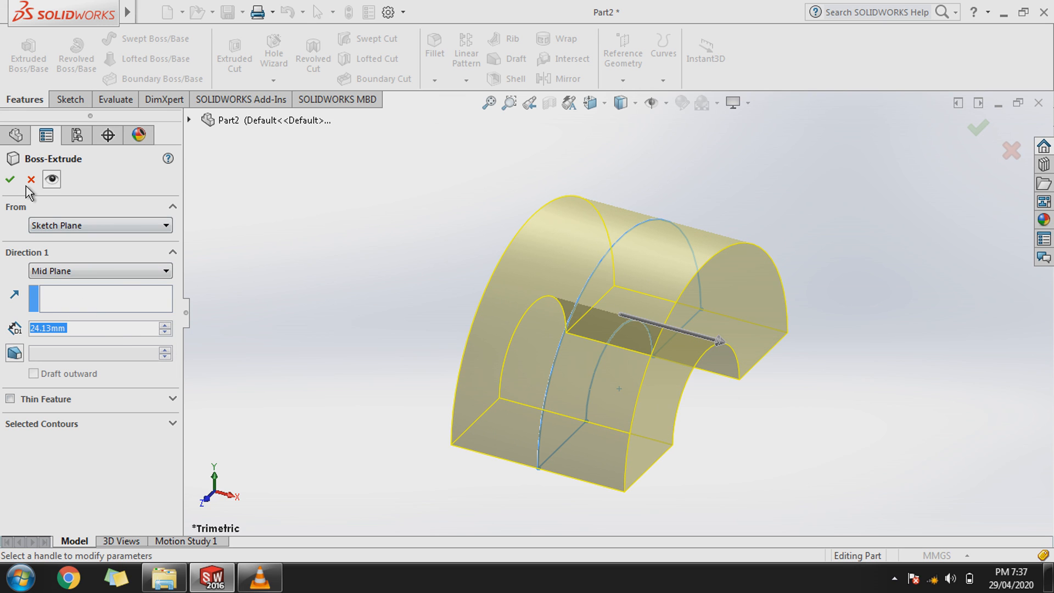
pyautogui.click(10, 179)
# Step: Edit the half-ring extrusion's sketch, set the inner arc's diameter to 76.2 mm and exit the sketch
pyautogui.click(386, 414)
pyautogui.moveTo(386, 412); pyautogui.dragTo(305, 373, button='middle')
pyautogui.moveTo(324, 430); pyautogui.dragTo(343, 398, button='middle')
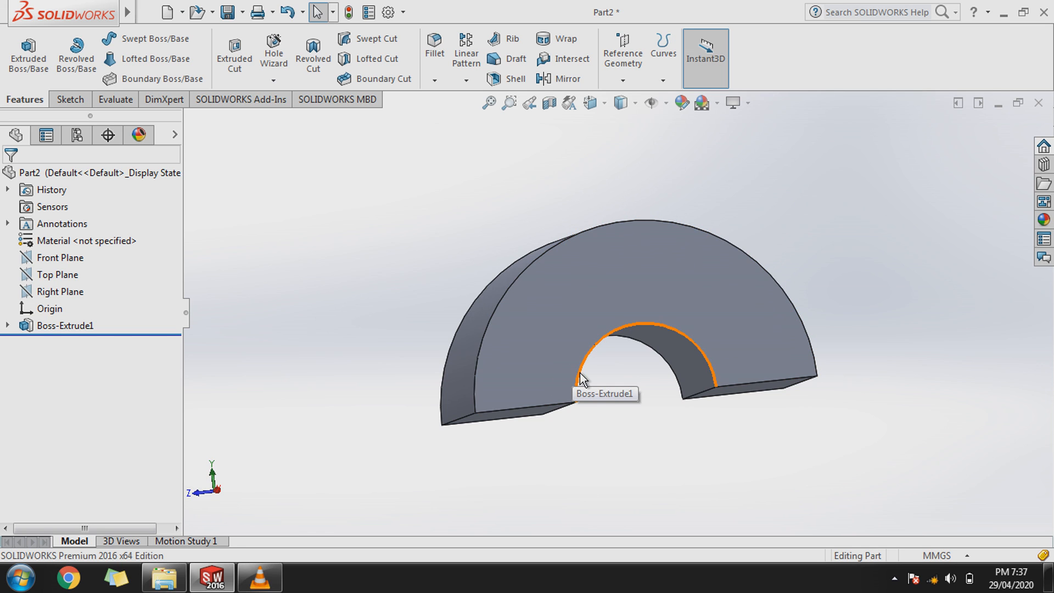
pyautogui.click(7, 325)
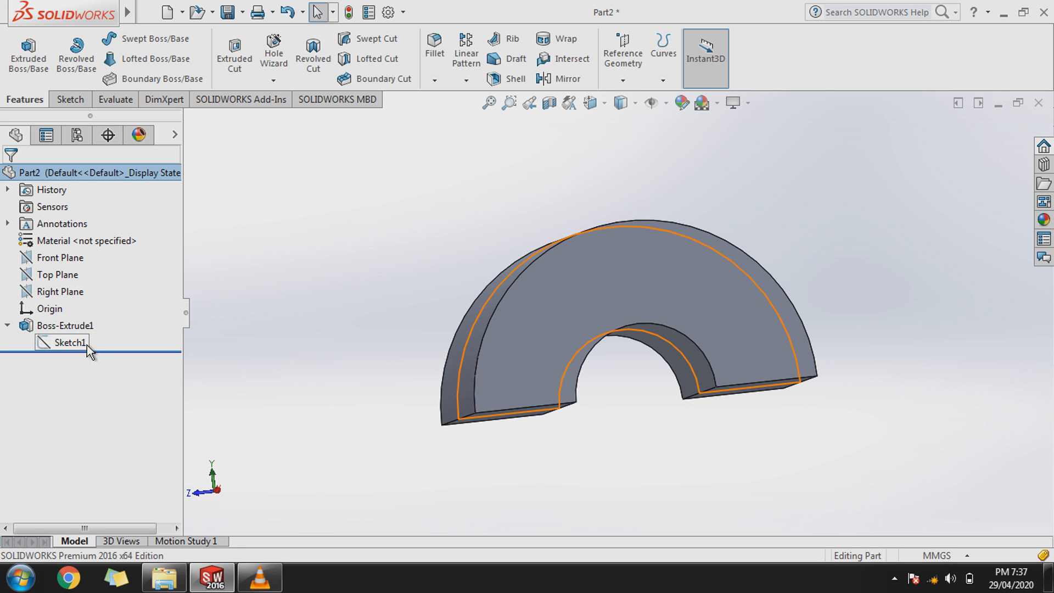
pyautogui.click(87, 345)
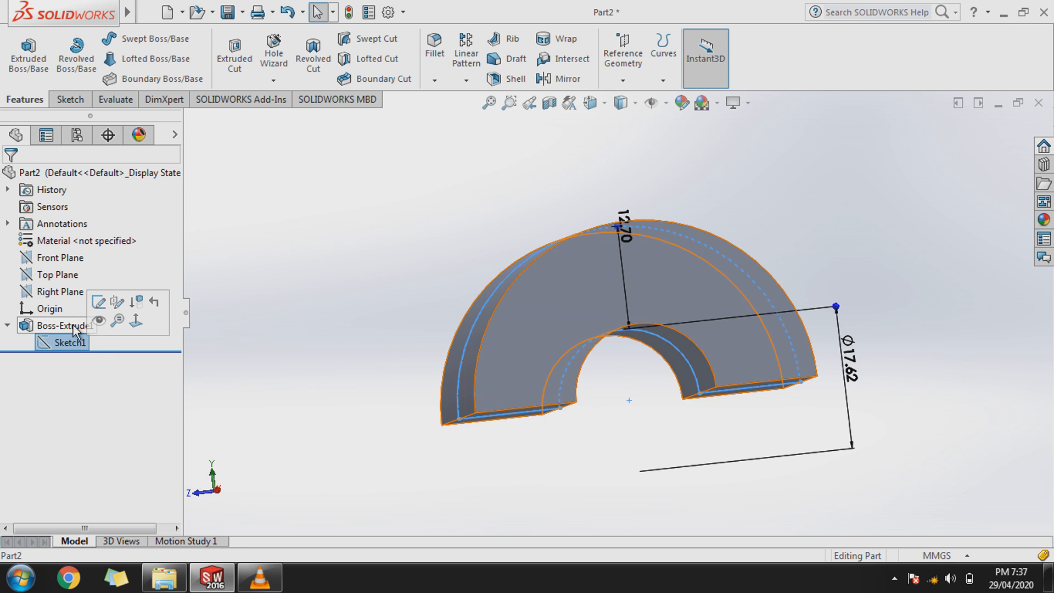
pyautogui.click(98, 302)
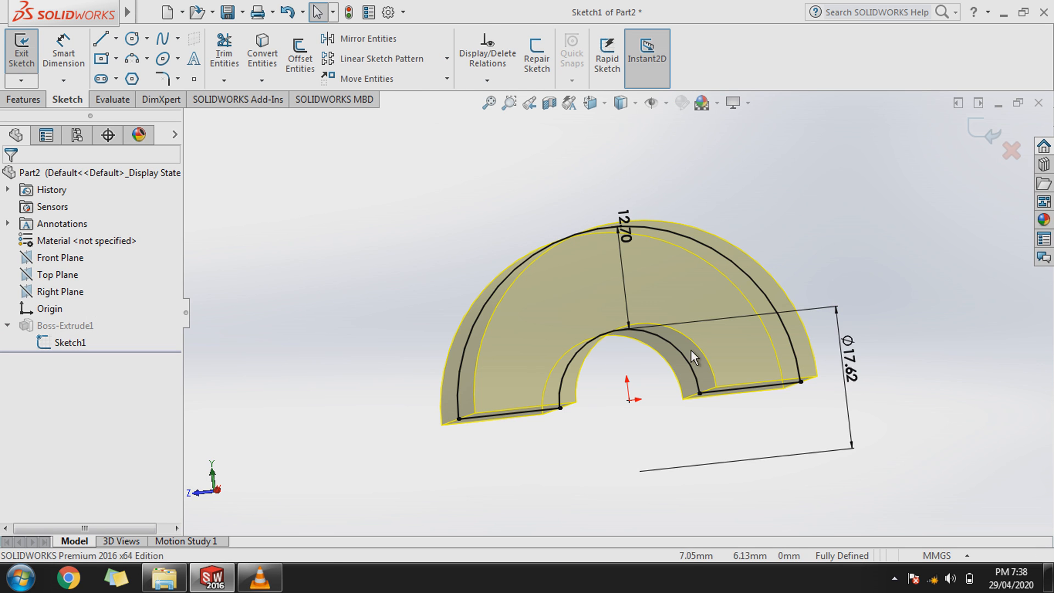
pyautogui.doubleClick(848, 361)
pyautogui.write('76.2')
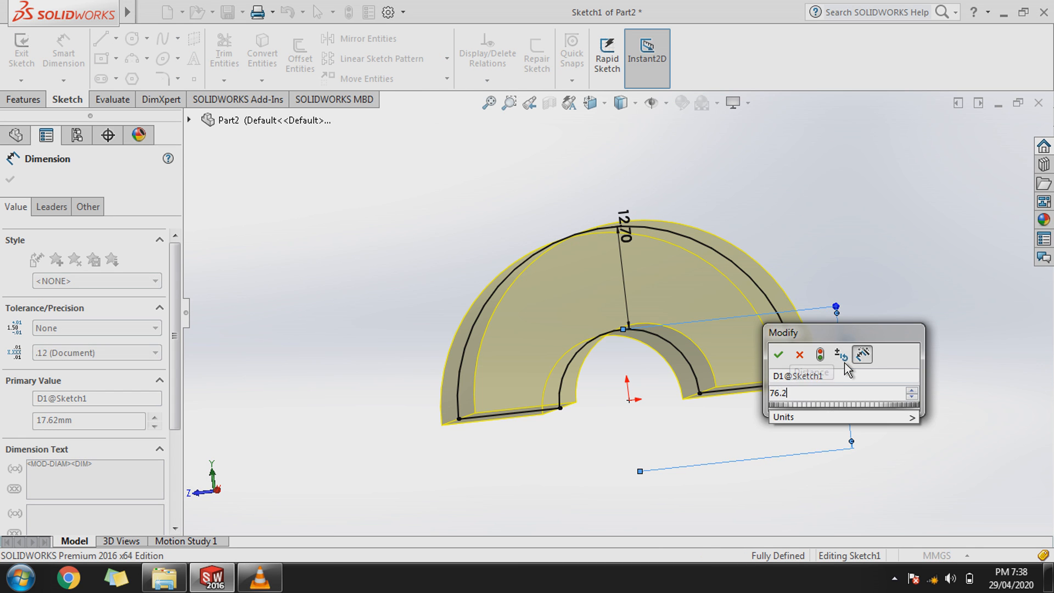
pyautogui.press('Return')
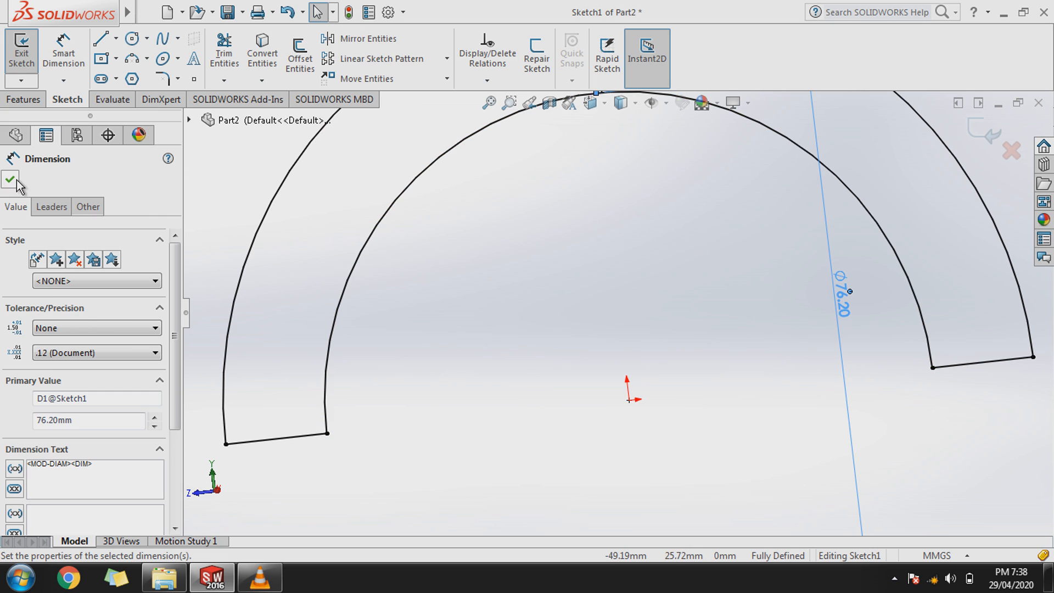
pyautogui.click(10, 180)
pyautogui.click(22, 53)
# Step: Start a sketch on one flat end face of the half ring, viewed normal to the face
pyautogui.moveTo(524, 360); pyautogui.dragTo(465, 364, button='middle')
pyautogui.click(466, 364)
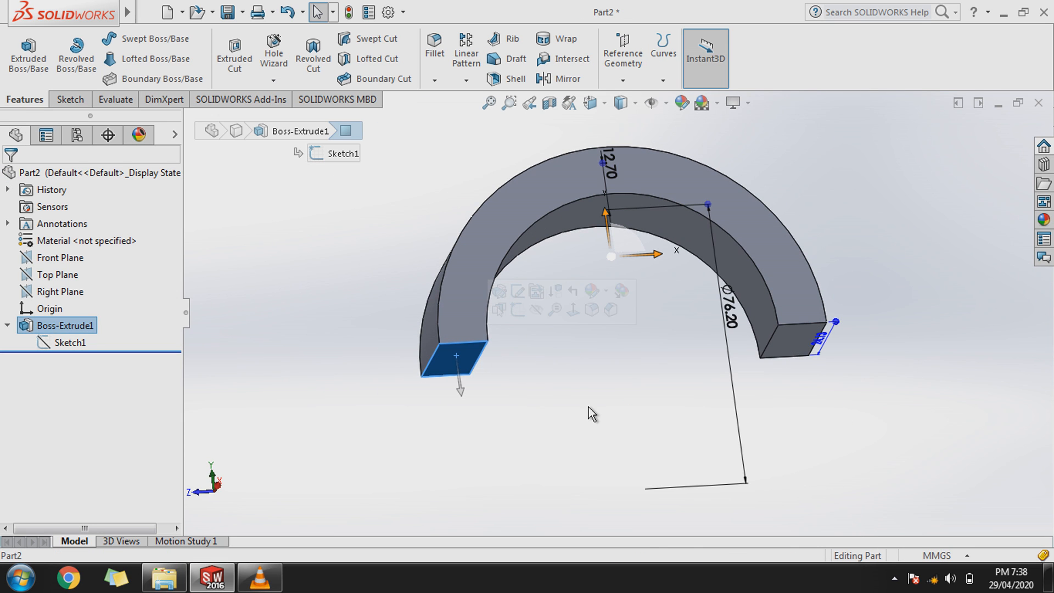
pyautogui.hotkey('ctrl', '8')
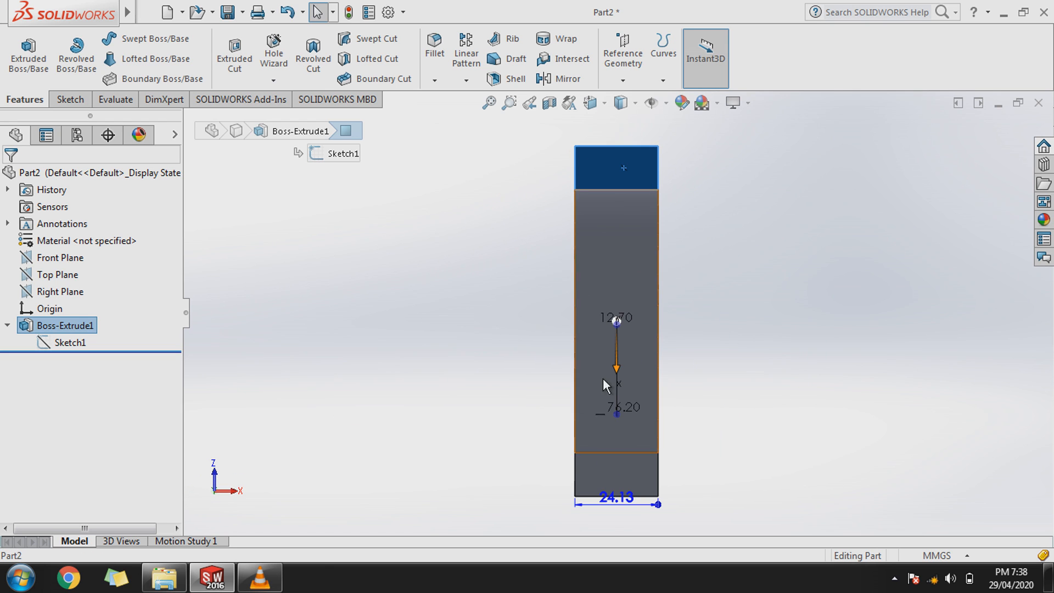
pyautogui.click(736, 216)
pyautogui.click(640, 170)
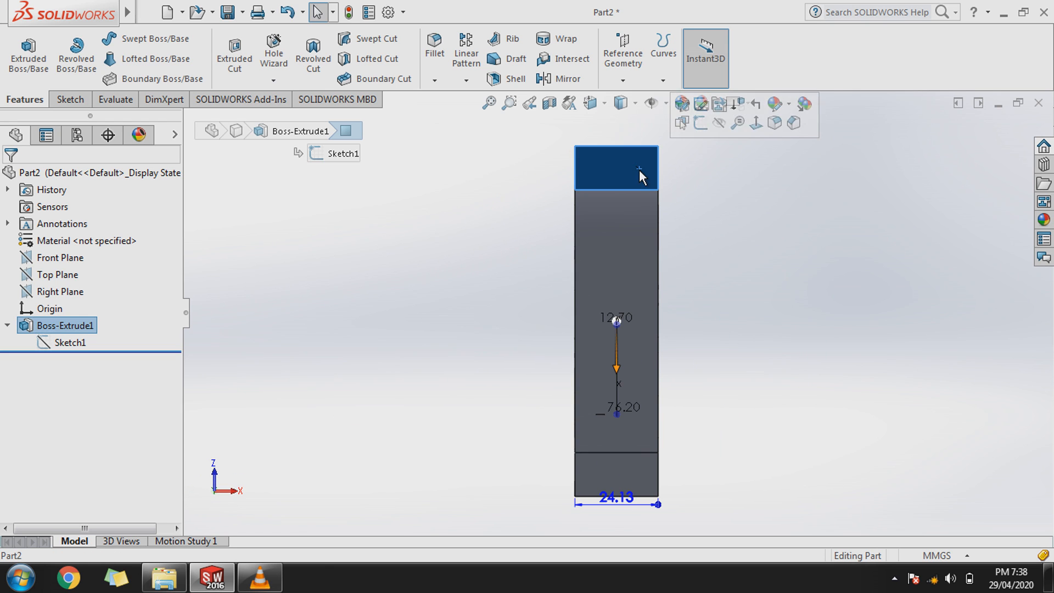
pyautogui.click(70, 100)
pyautogui.click(21, 55)
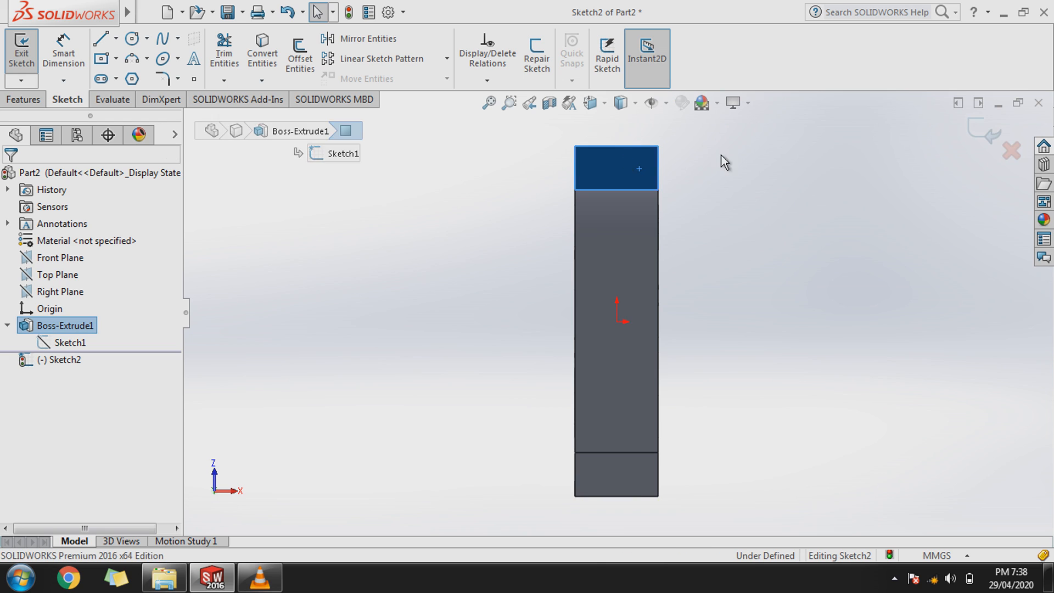
# Step: Draw a circle about 12.6 mm in diameter centred on the midpoint of the end face's outer edge
pyautogui.scroll(-2, 629, 147)
pyautogui.scroll(-3, 642, 206)
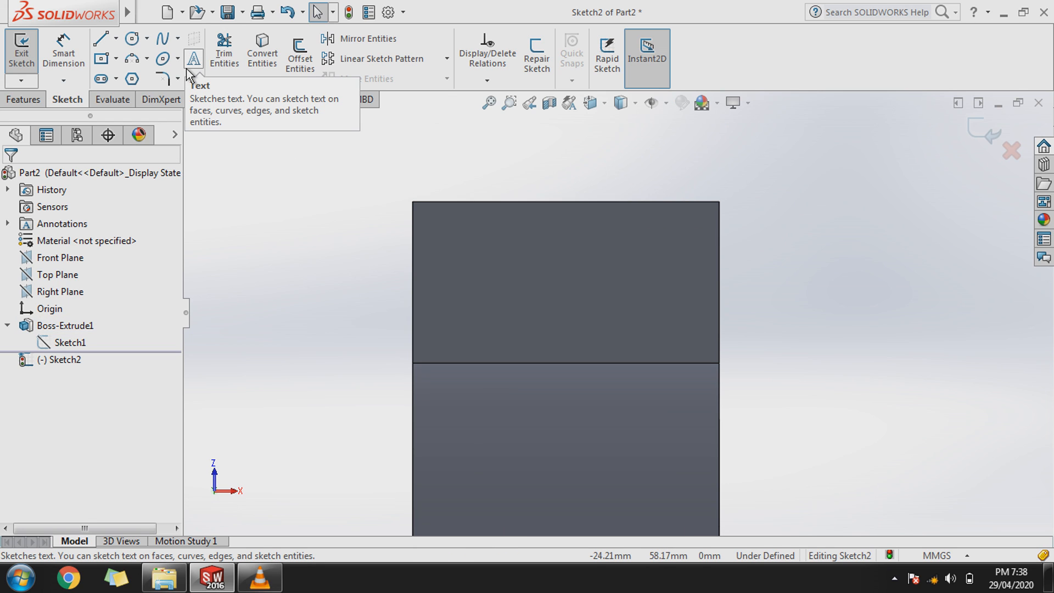
pyautogui.click(132, 39)
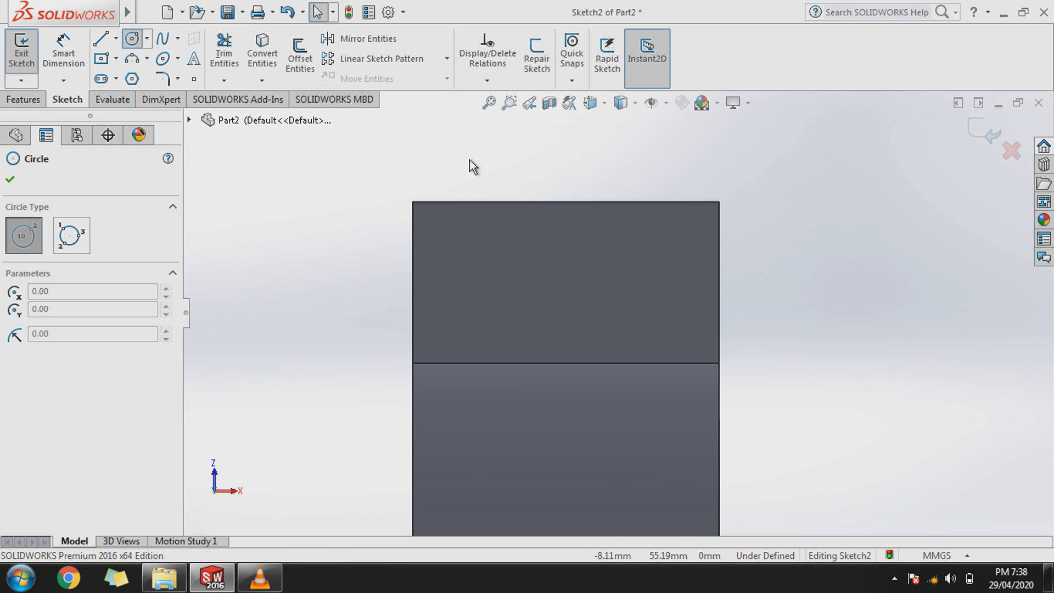
pyautogui.click(566, 203)
pyautogui.click(532, 275)
pyautogui.rightClick(532, 275)
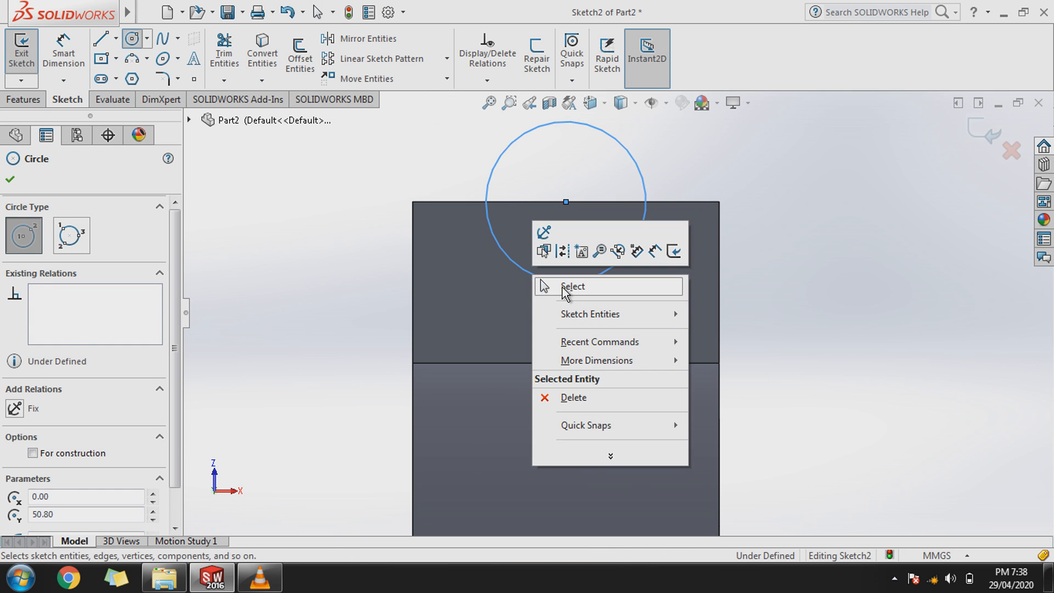
pyautogui.click(562, 288)
# Step: Dimension the circle's diameter to 19.05 mm and exit the sketch
pyautogui.click(70, 62)
pyautogui.click(489, 181)
pyautogui.click(374, 189)
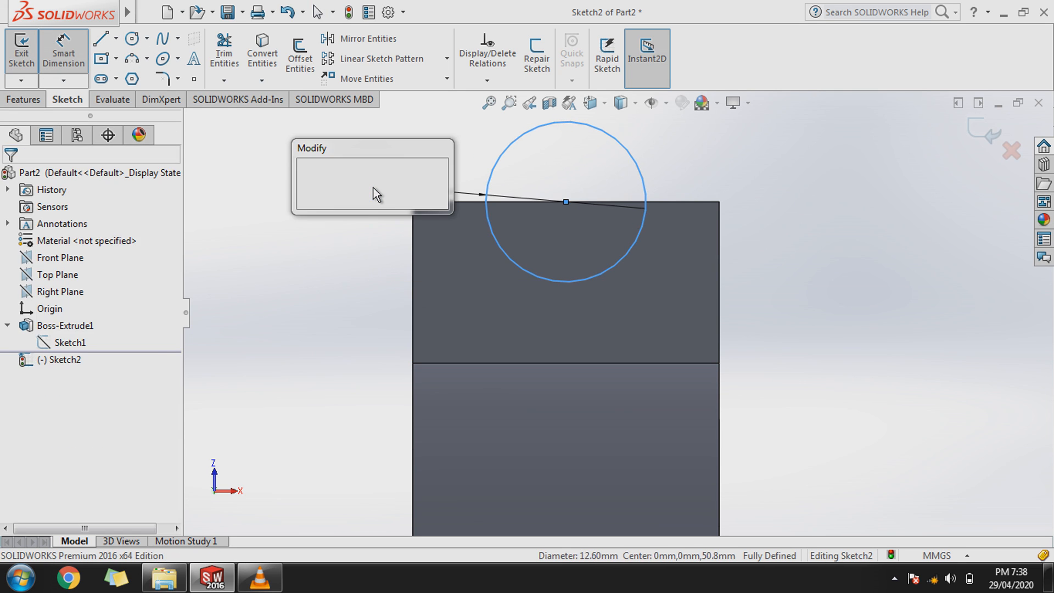
pyautogui.write('19.05')
pyautogui.press('Return')
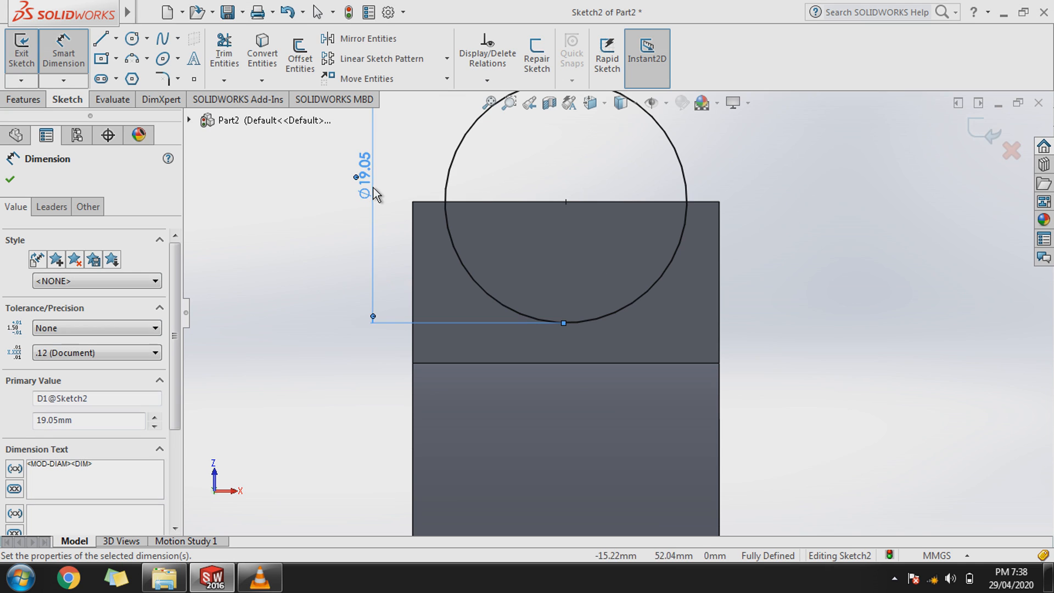
pyautogui.click(974, 135)
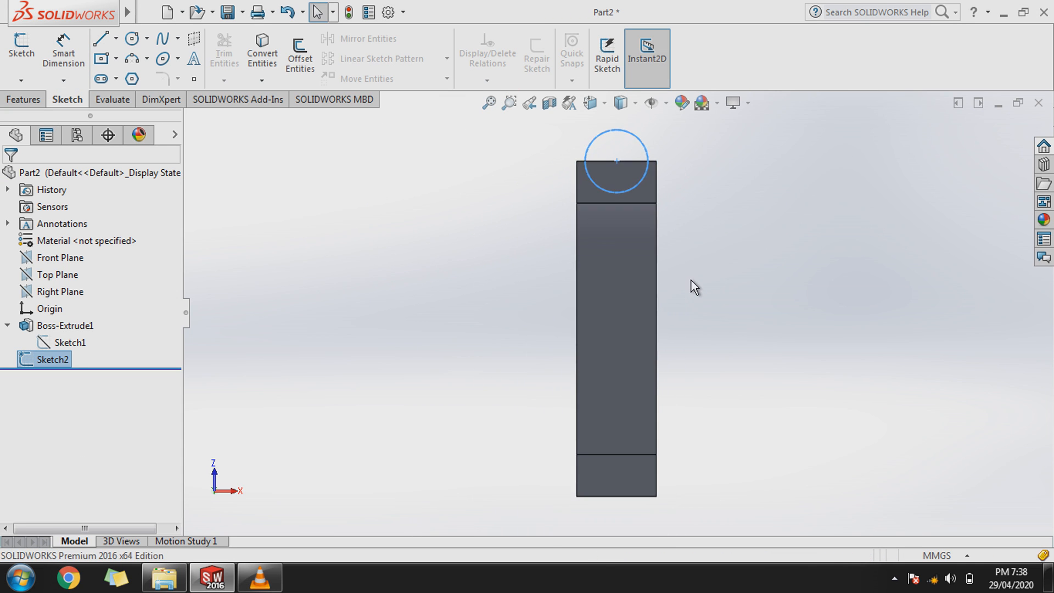
# Step: Extrude the circle 15.25 mm as a Blind boss in the reversed direction, alongside the half ring's outer surface
pyautogui.click(41, 101)
pyautogui.click(28, 58)
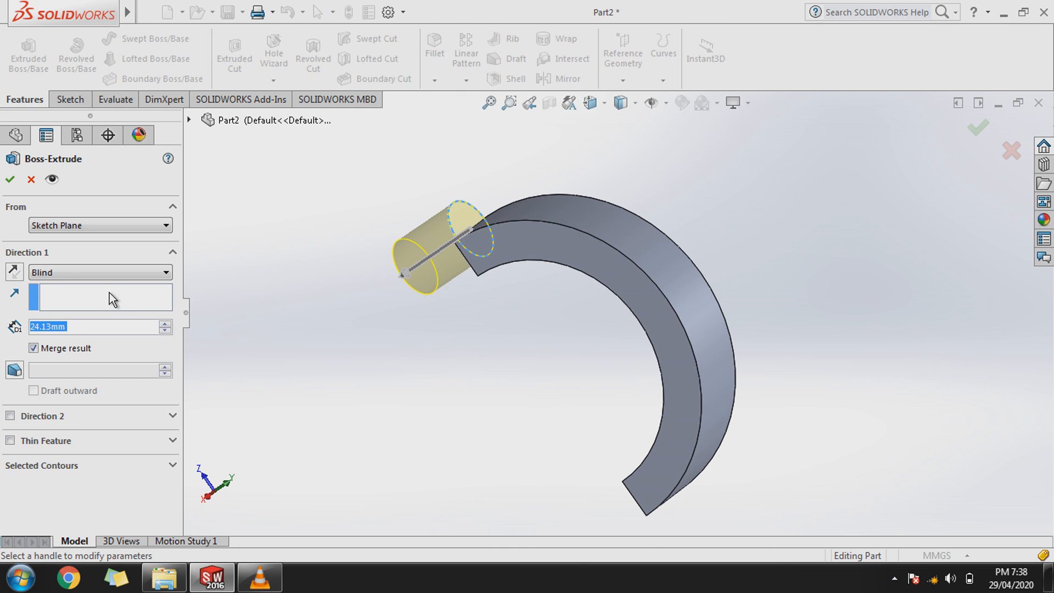
pyautogui.click(13, 272)
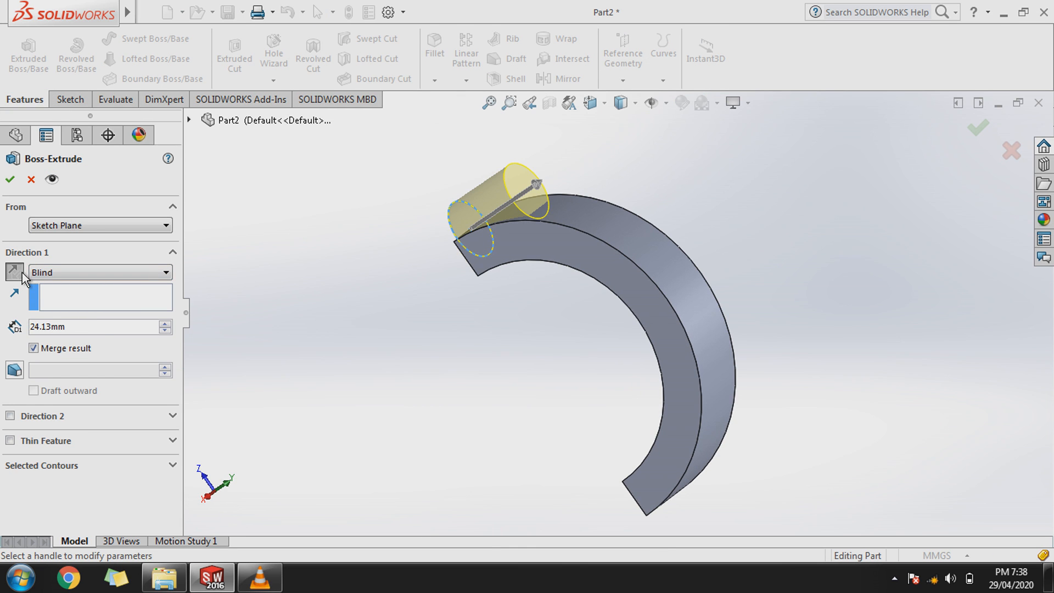
pyautogui.doubleClick(109, 327)
pyautogui.write('1')
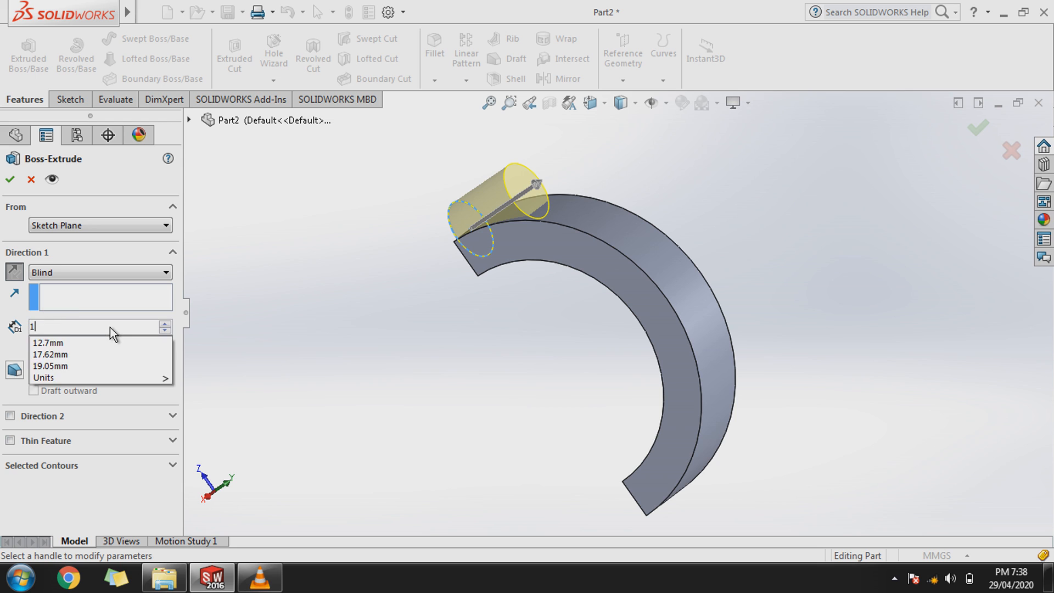
pyautogui.write('5.25')
pyautogui.press('Return')
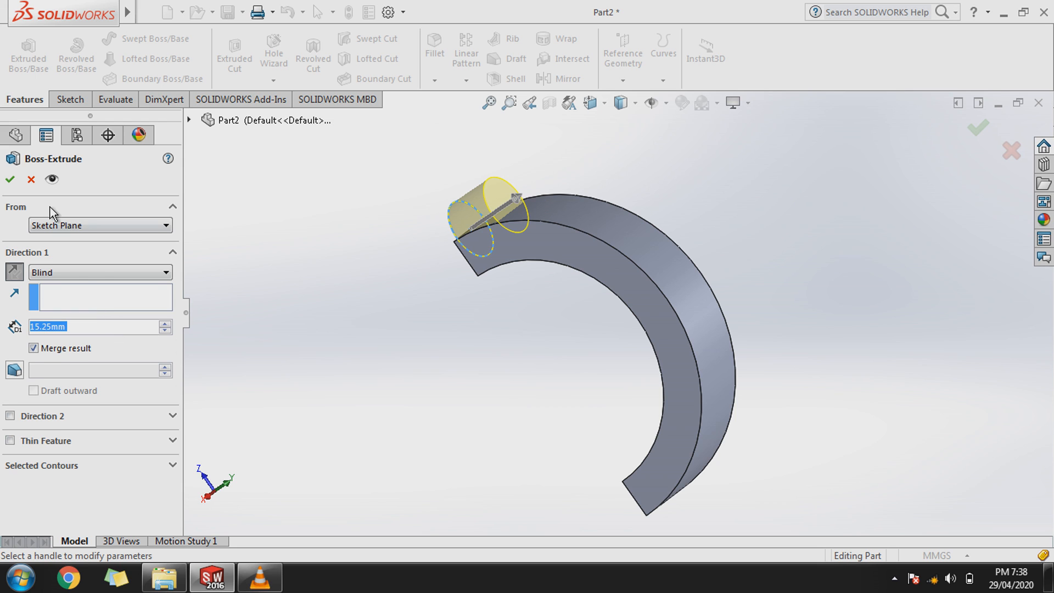
pyautogui.click(7, 183)
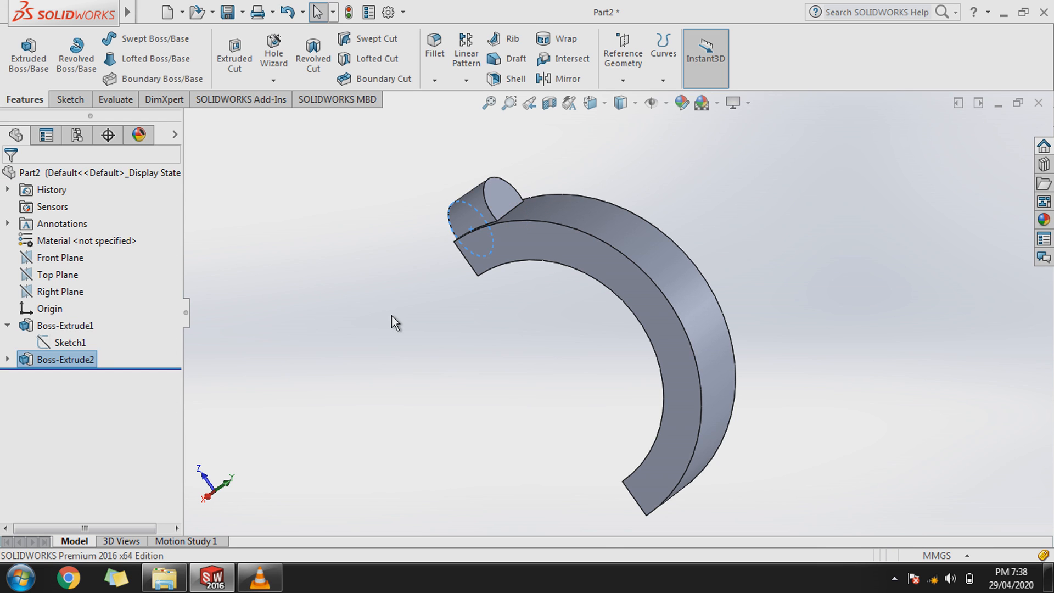
# Step: Start a sketch on the half ring's flat end face adjoining the cylindrical boss, viewed normal to the face
pyautogui.moveTo(519, 308); pyautogui.dragTo(631, 252, button='middle')
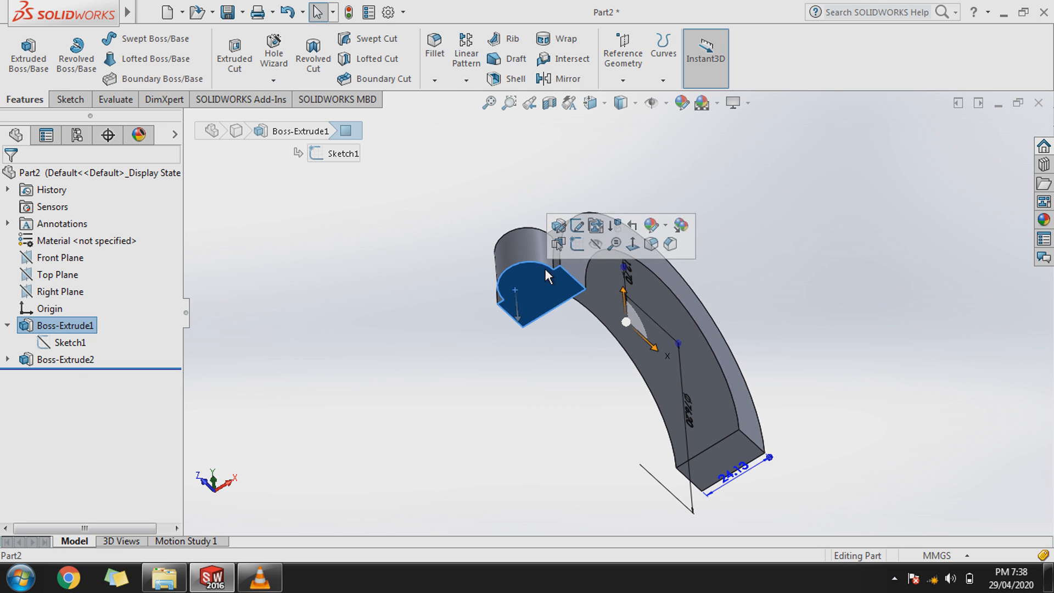
pyautogui.click(577, 244)
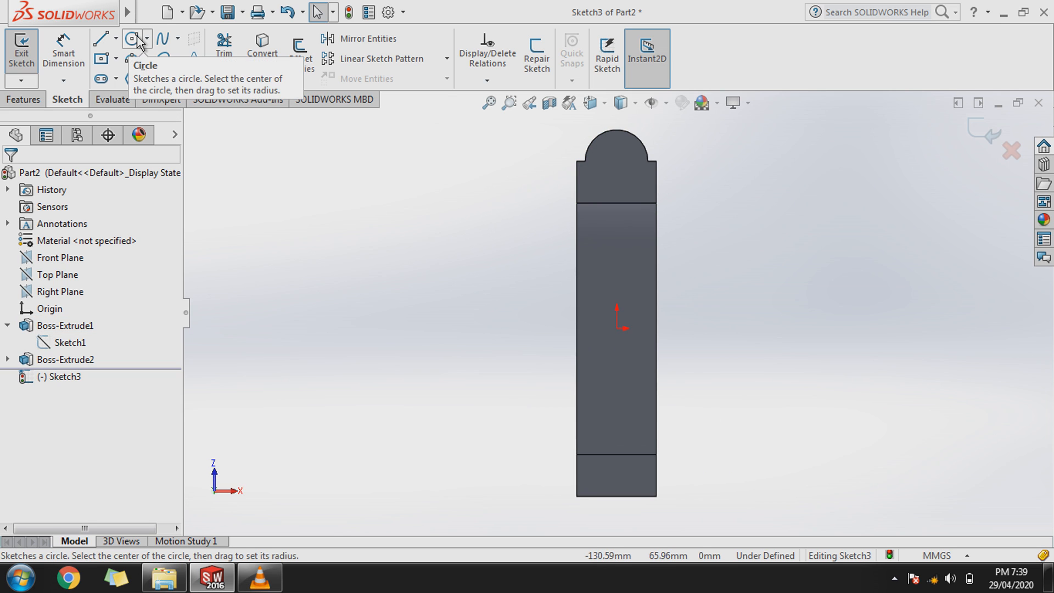
pyautogui.moveTo(651, 221)
pyautogui.mouseDown(button='middle')
pyautogui.moveTo(728, 246)
pyautogui.moveTo(602, 225)
pyautogui.moveTo(624, 123)
pyautogui.moveTo(715, 249)
pyautogui.moveTo(722, 235)
pyautogui.mouseUp(button='middle')
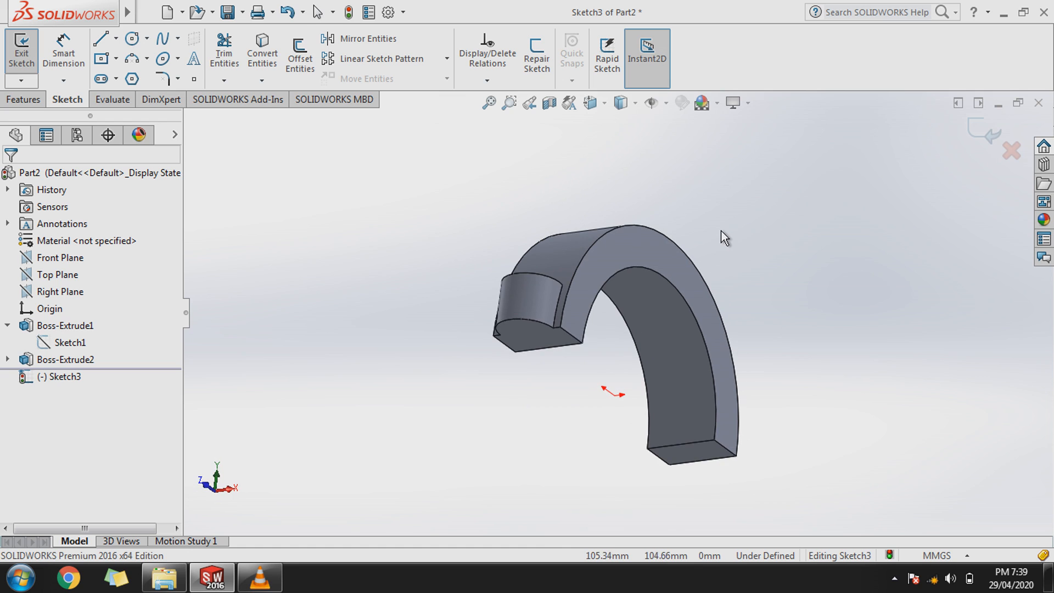
pyautogui.hotkey('ctrl', '8')
pyautogui.scroll(-3, 691, 155)
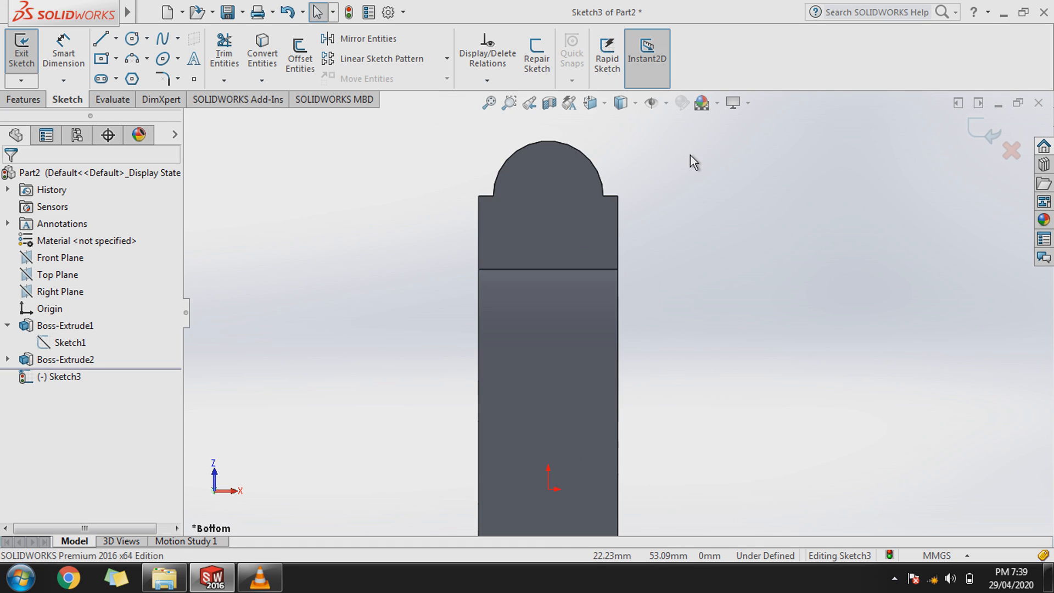
# Step: Draw a circle about 19 mm in diameter, concentric with the rounded edge of the cylindrical boss
pyautogui.click(132, 38)
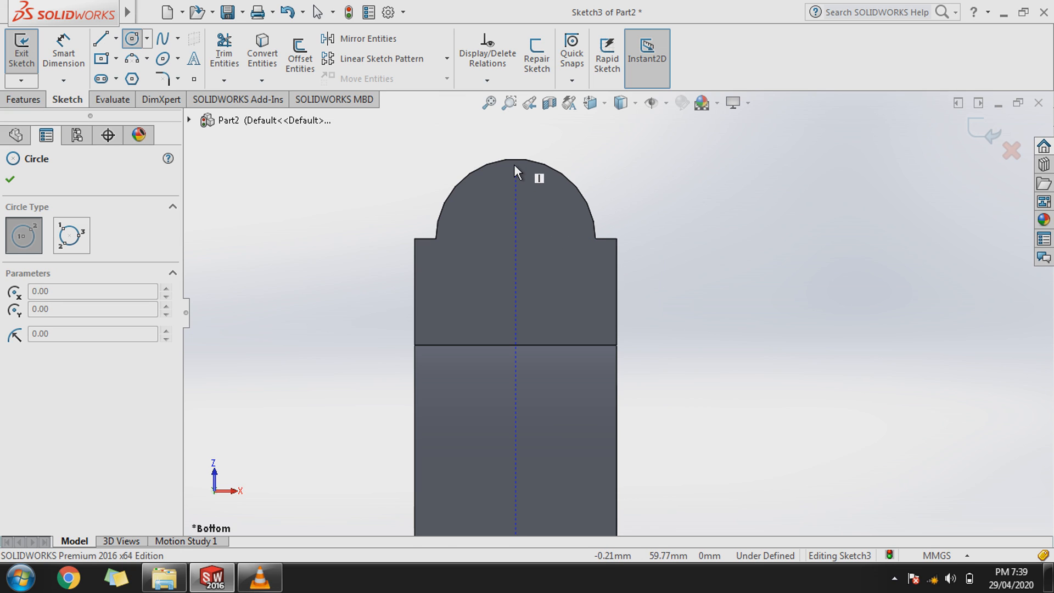
pyautogui.moveTo(514, 163)
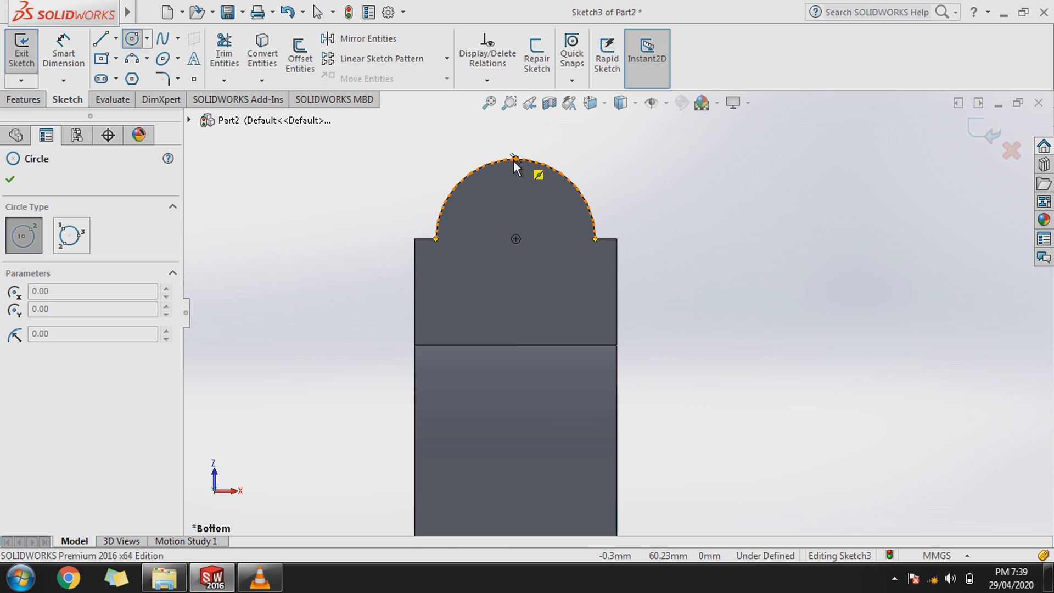
pyautogui.click(516, 239)
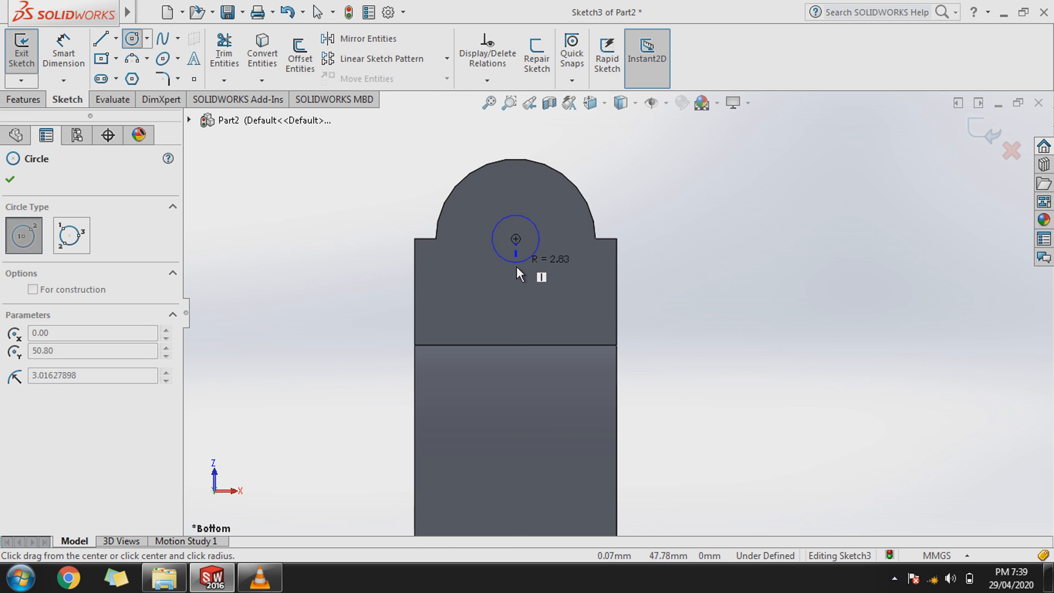
pyautogui.click(536, 317)
pyautogui.rightClick(536, 317)
pyautogui.click(567, 326)
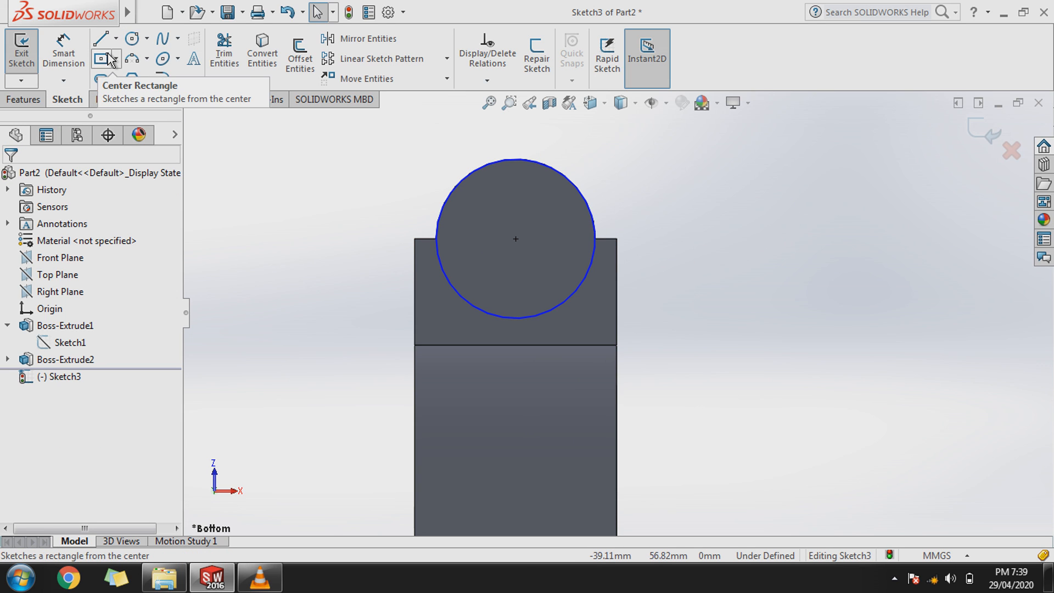
# Step: Dimension the new circle's diameter to 19.05 mm and exit the sketch
pyautogui.click(63, 51)
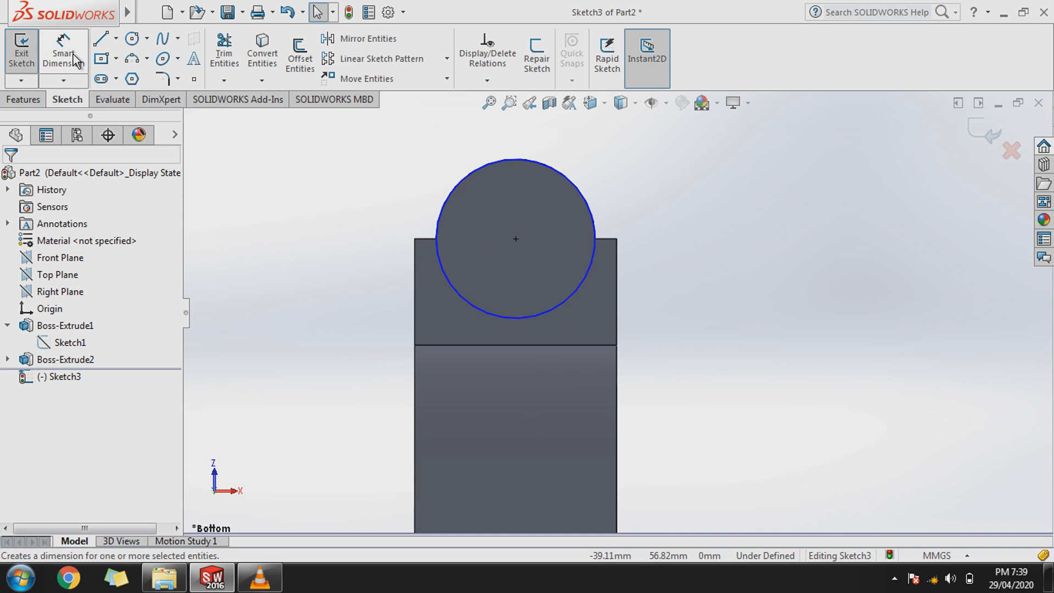
pyautogui.click(538, 315)
pyautogui.click(681, 305)
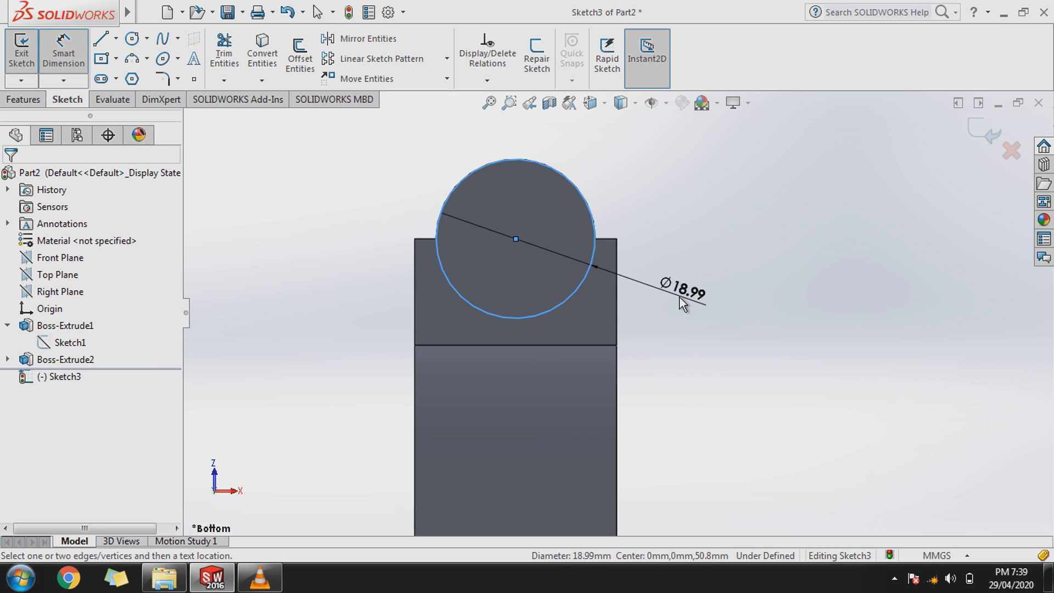
pyautogui.write('19.05')
pyautogui.press('Return')
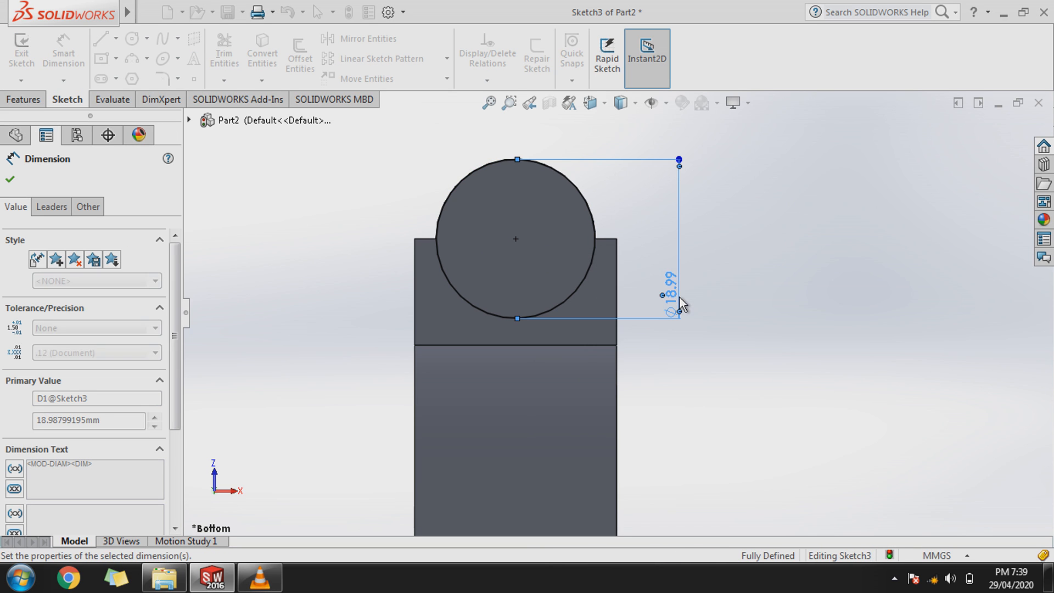
pyautogui.click(56, 60)
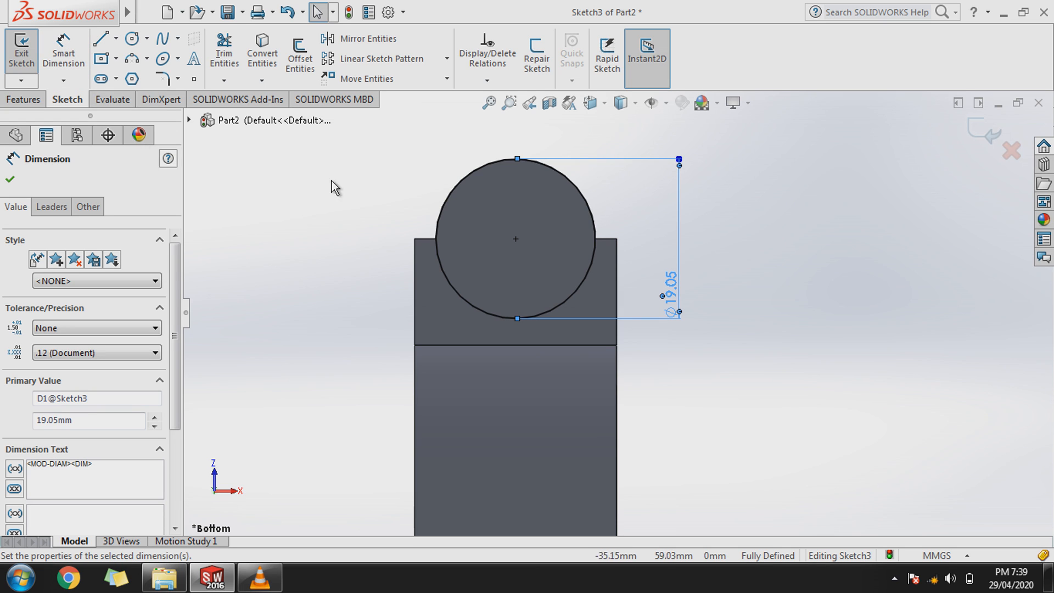
pyautogui.click(19, 46)
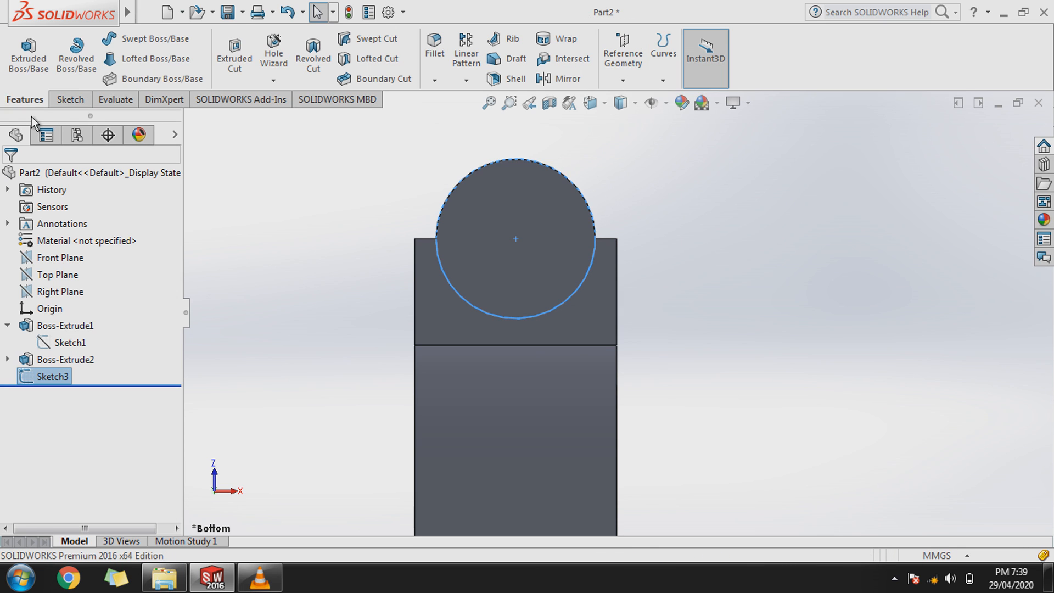
# Step: Begin an Extruded Cut from the circle, starting at a 15.25 mm offset from the sketch plane
pyautogui.click(246, 77)
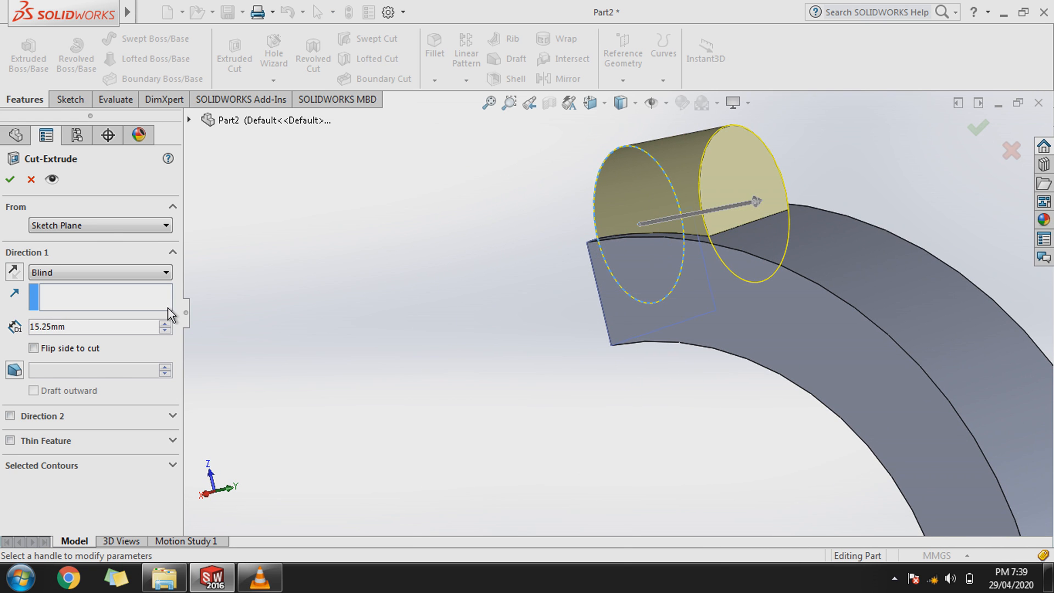
pyautogui.click(104, 225)
pyautogui.click(88, 267)
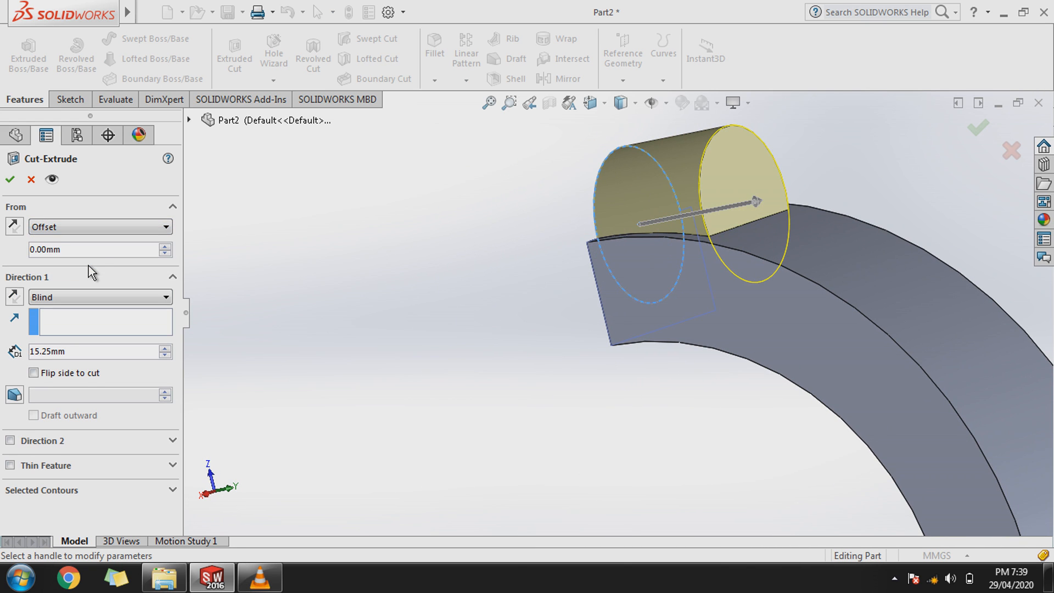
pyautogui.doubleClick(100, 252)
pyautogui.write('15.25')
pyautogui.press('Return')
# Step: Give the cut a 3° outward draft
pyautogui.click(14, 394)
pyautogui.click(33, 415)
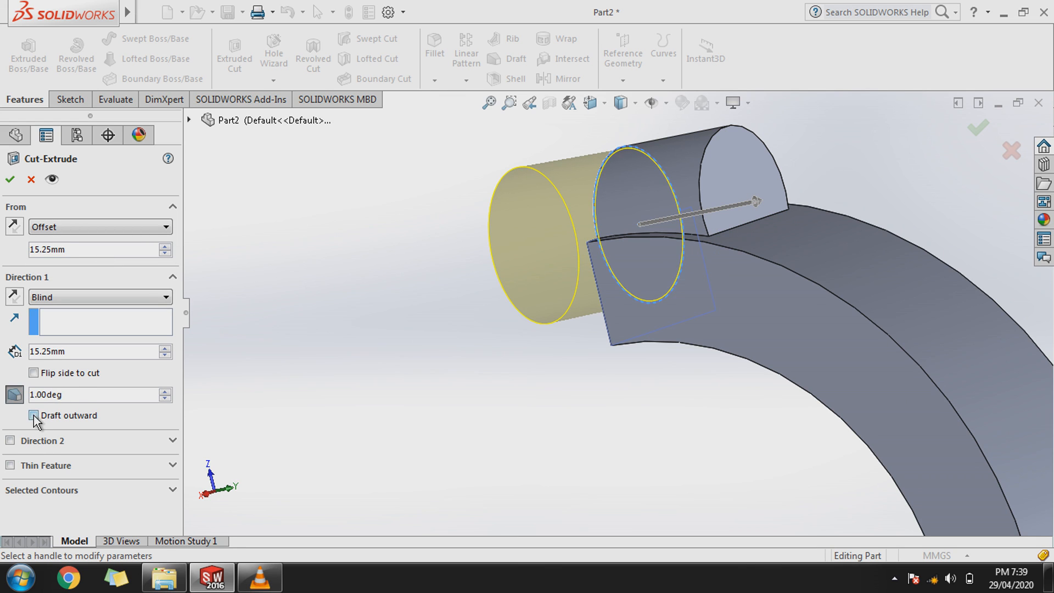
pyautogui.doubleClick(78, 394)
pyautogui.write('3')
pyautogui.press('Return')
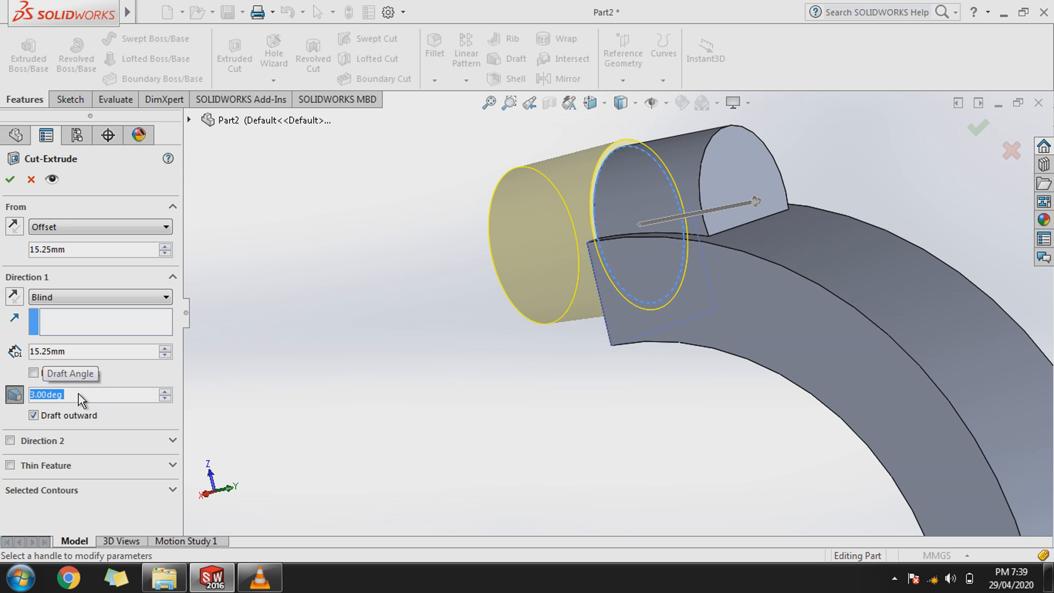
# Step: Reverse the cut's start offset toward the half ring and finish the 15.25 mm Blind cut beyond the boss
pyautogui.scroll(3, 552, 396)
pyautogui.moveTo(552, 397); pyautogui.dragTo(681, 420, button='middle')
pyautogui.click(15, 298)
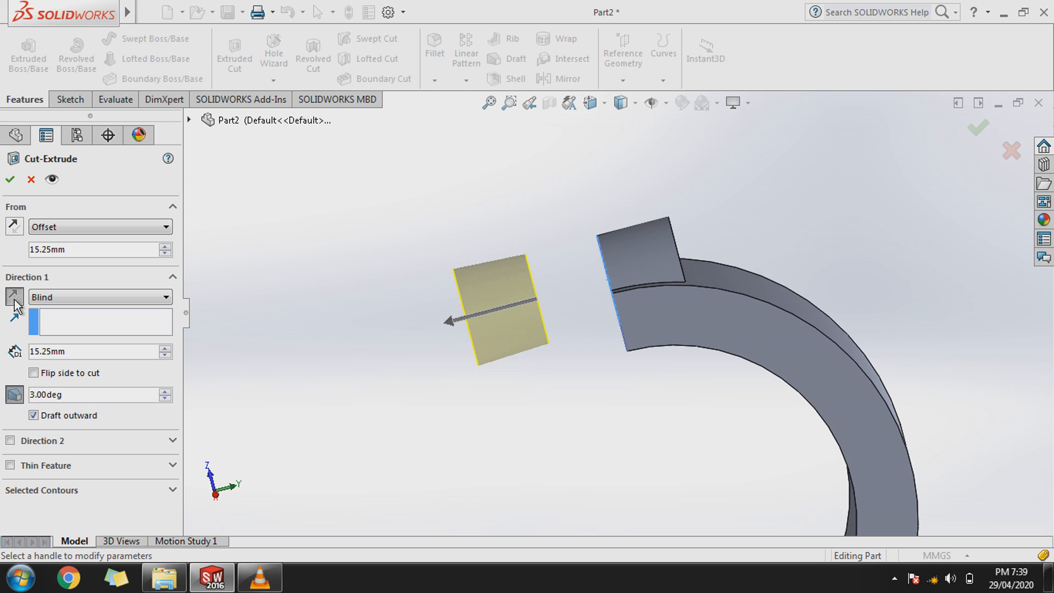
pyautogui.click(15, 298)
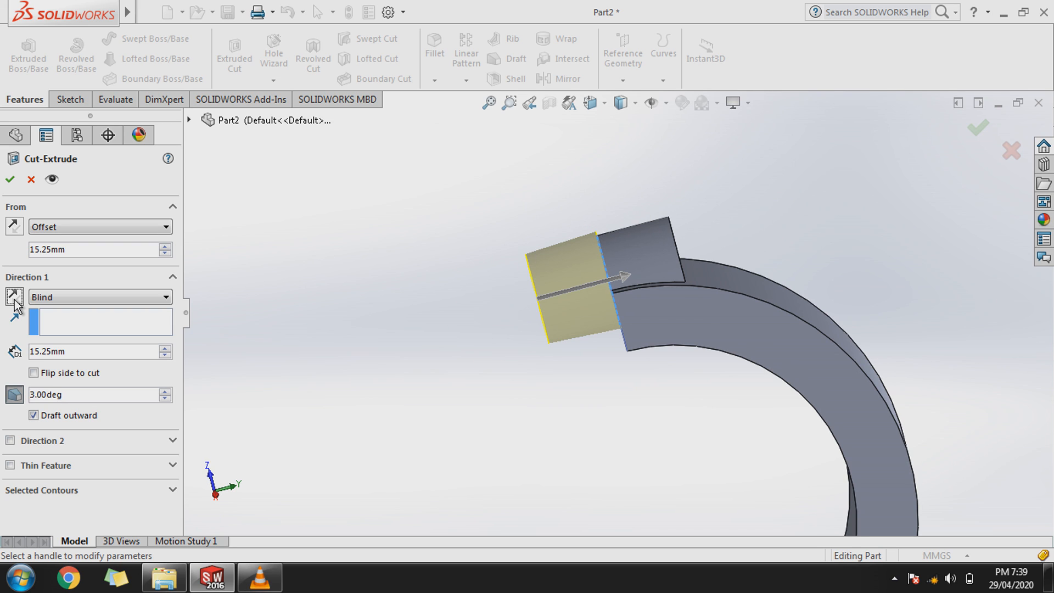
pyautogui.click(21, 225)
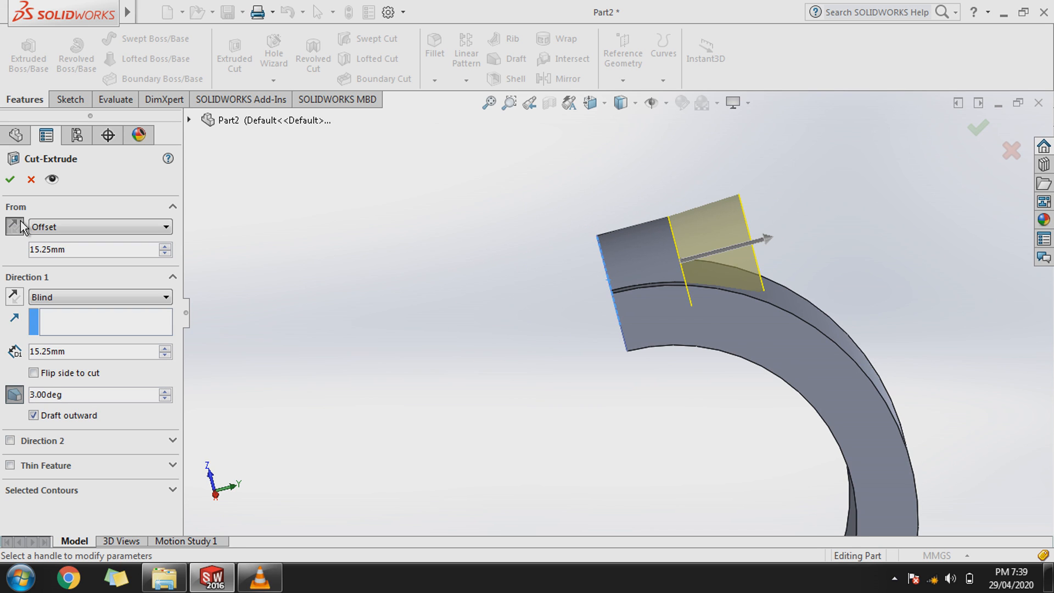
pyautogui.click(10, 179)
pyautogui.click(363, 354)
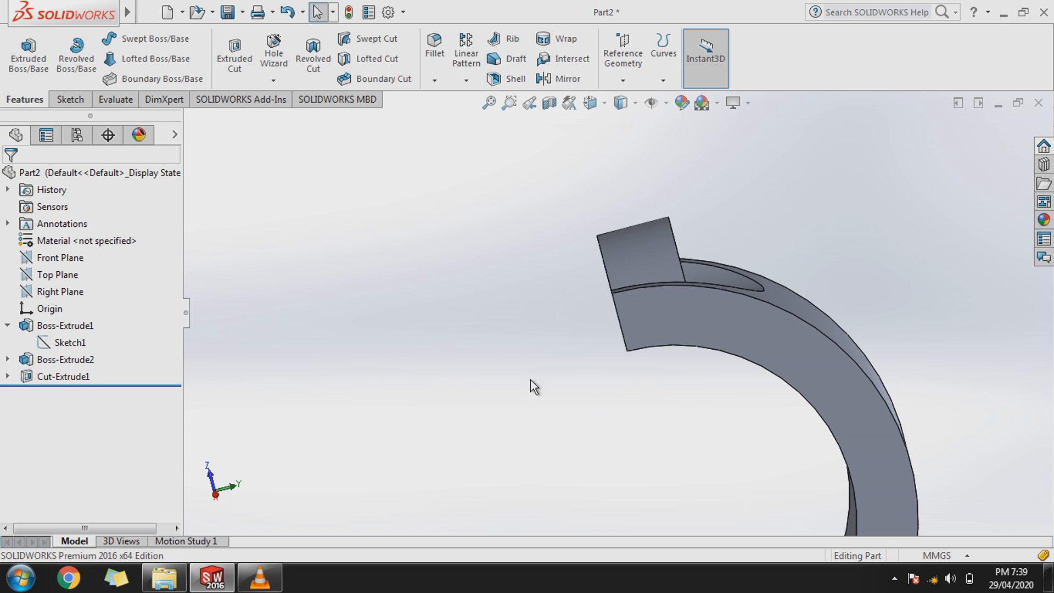
# Step: Start the Hole Wizard for the cylindrical boss and choose the Counterbore hole type
pyautogui.moveTo(635, 440); pyautogui.dragTo(612, 439, button='middle')
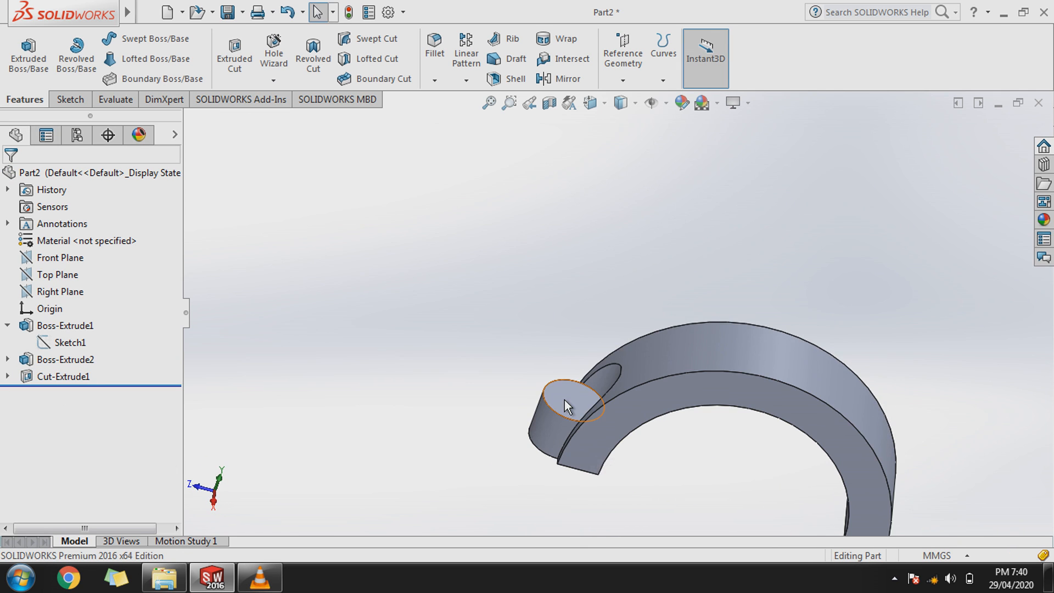
pyautogui.click(275, 81)
pyautogui.click(269, 119)
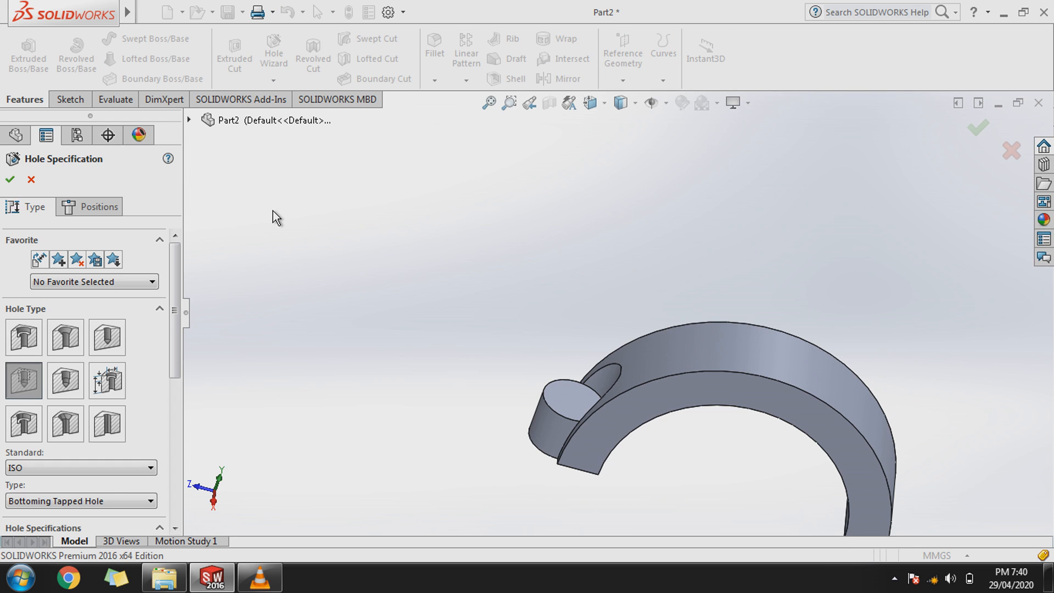
pyautogui.click(22, 336)
pyautogui.moveTo(174, 347); pyautogui.dragTo(184, 392)
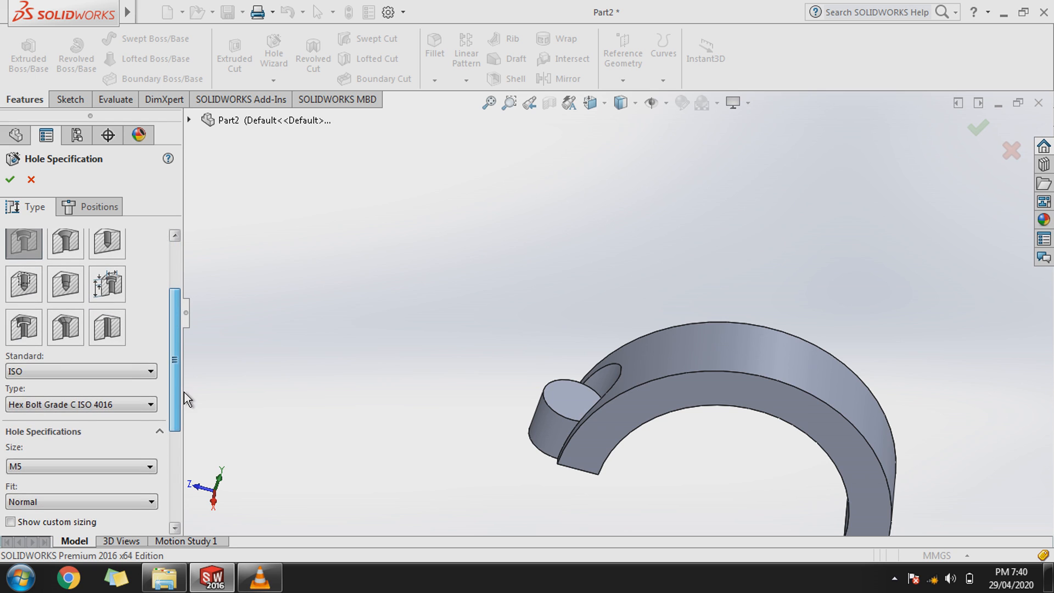
# Step: Try the ANSI Metric standard with a Socket Head Shoulder Screw for the counterbore and review its available sizes
pyautogui.click(135, 408)
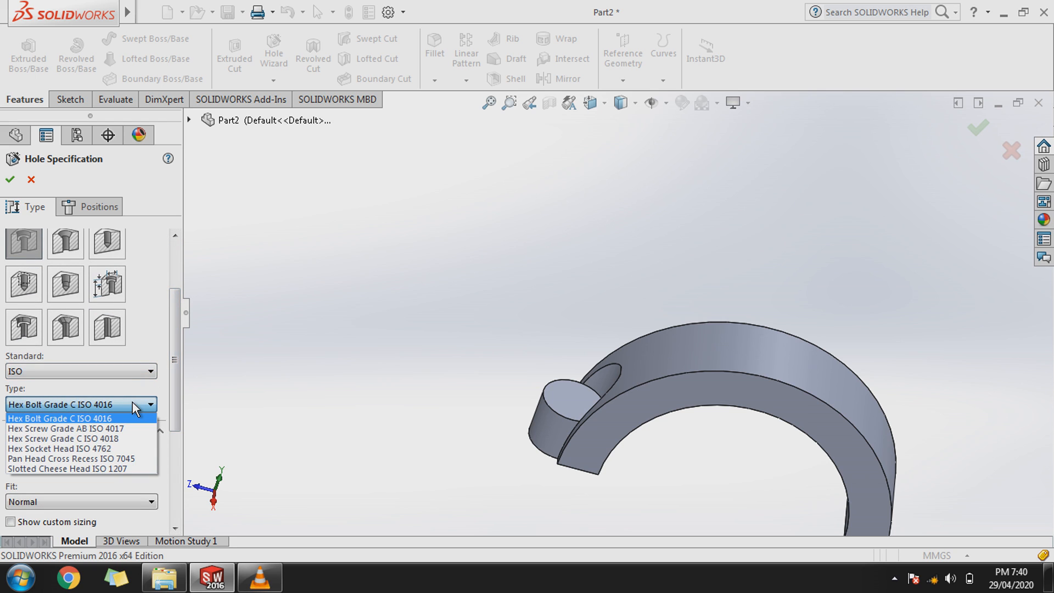
pyautogui.click(97, 373)
pyautogui.click(97, 373)
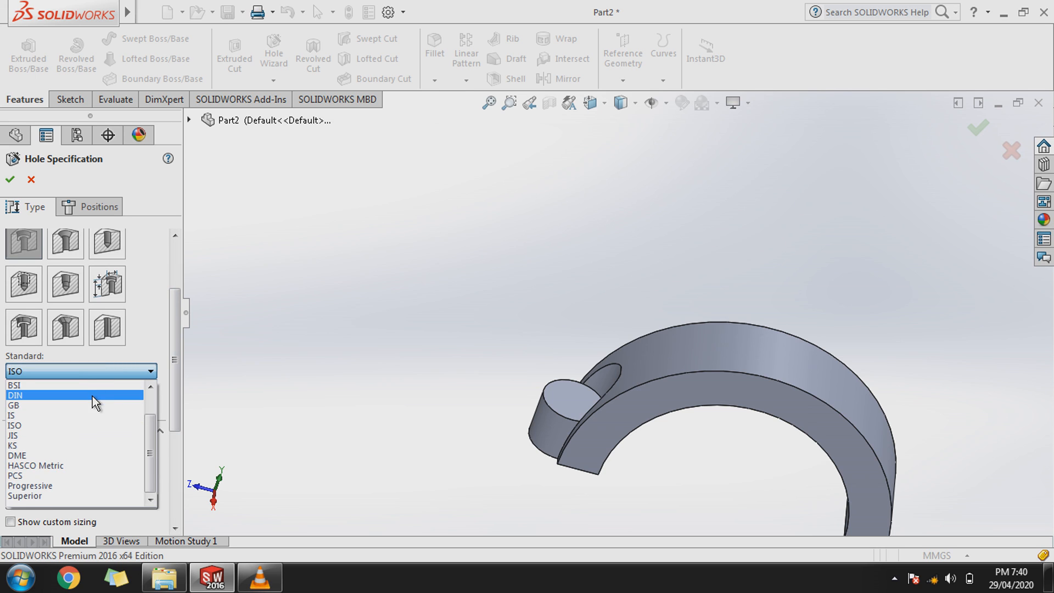
pyautogui.scroll(2, 92, 396)
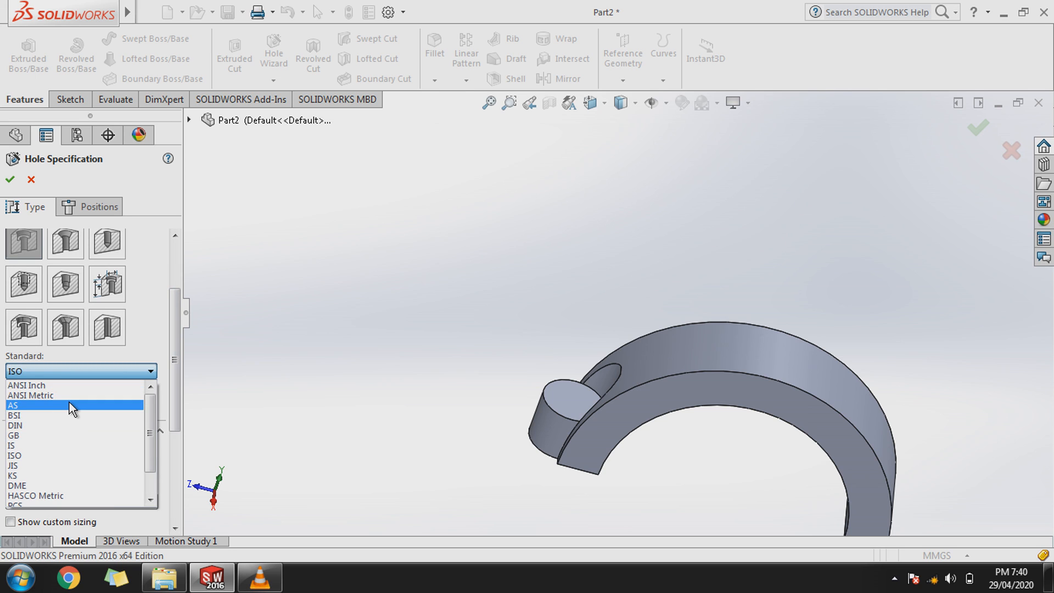
pyautogui.click(70, 395)
pyautogui.click(76, 402)
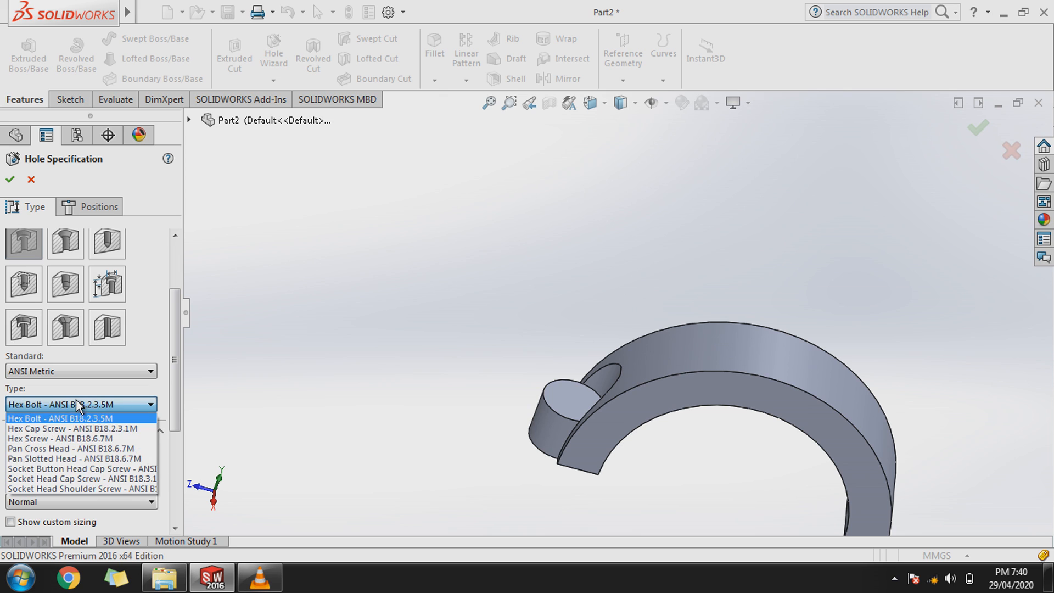
pyautogui.click(78, 489)
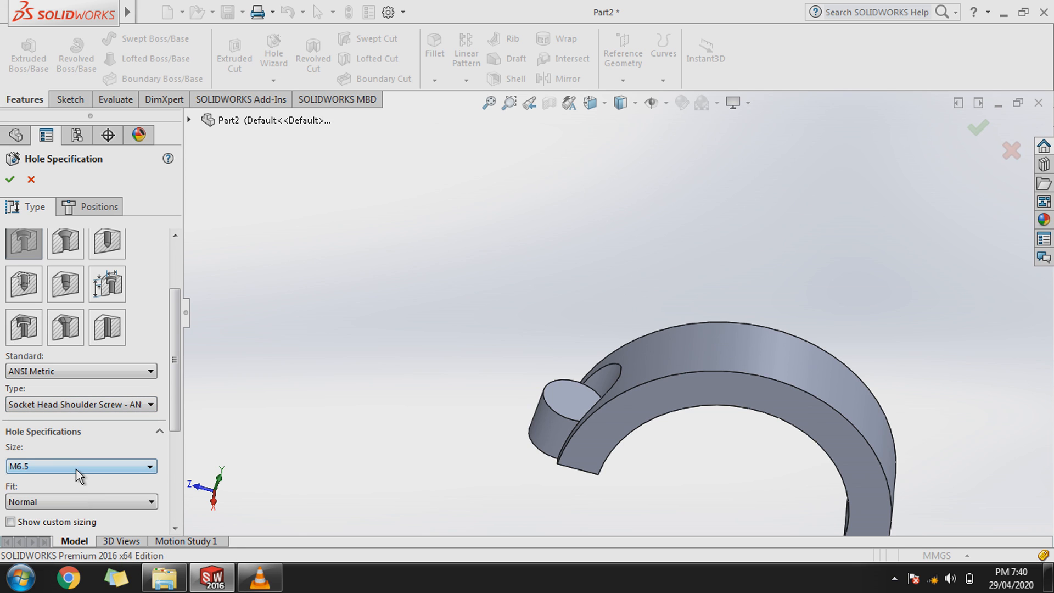
pyautogui.click(77, 472)
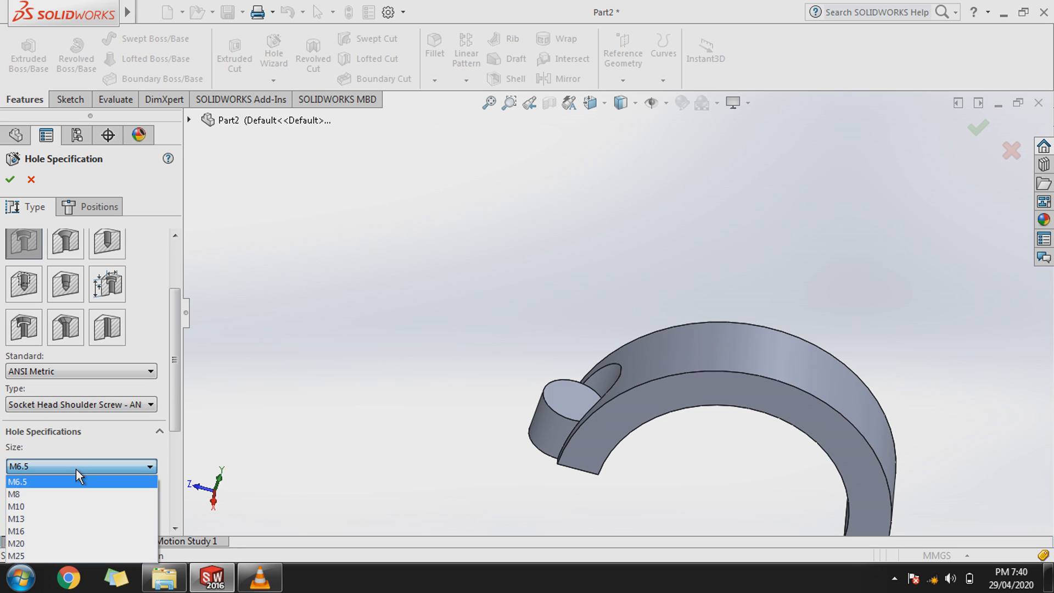
pyautogui.click(86, 376)
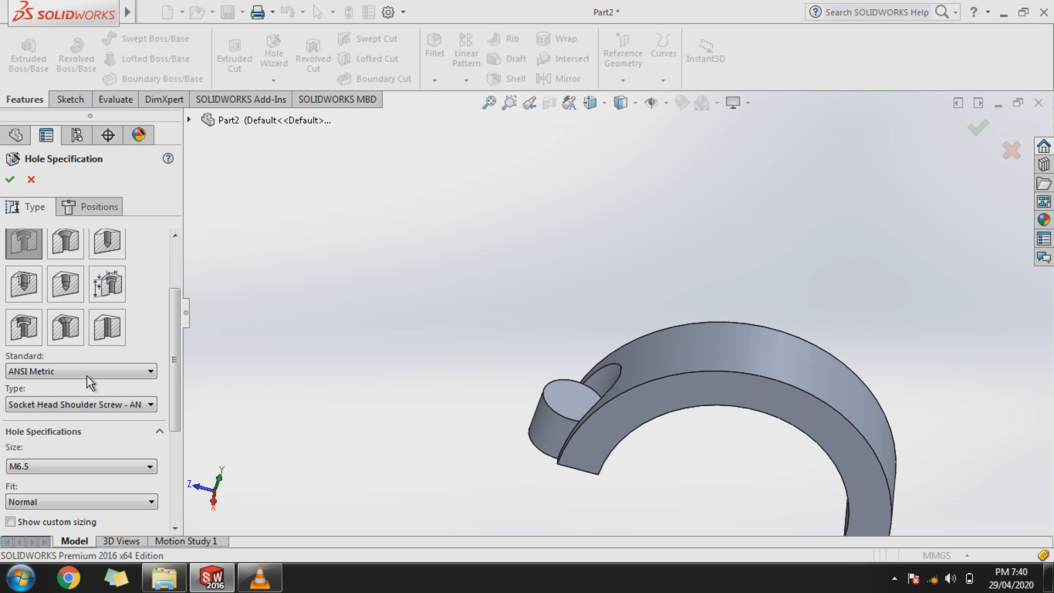
# Step: Try the ISO standard for the counterbore hole and browse its available sizes
pyautogui.click(46, 372)
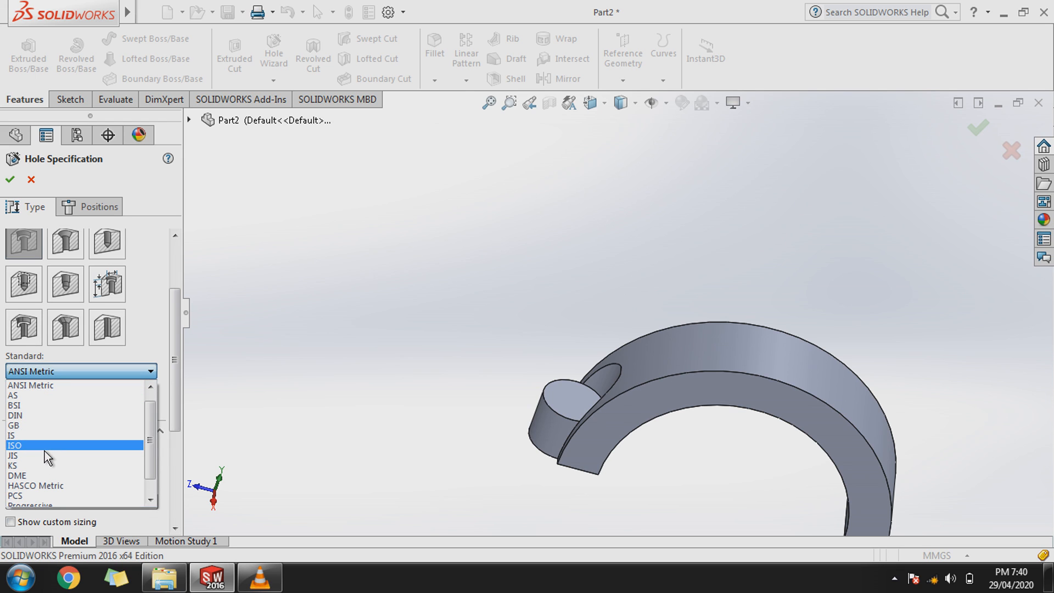
pyautogui.click(44, 449)
pyautogui.click(51, 472)
pyautogui.scroll(-1, 53, 384)
pyautogui.scroll(1, 52, 383)
pyautogui.scroll(-1, 53, 383)
pyautogui.scroll(1, 52, 383)
pyautogui.click(311, 401)
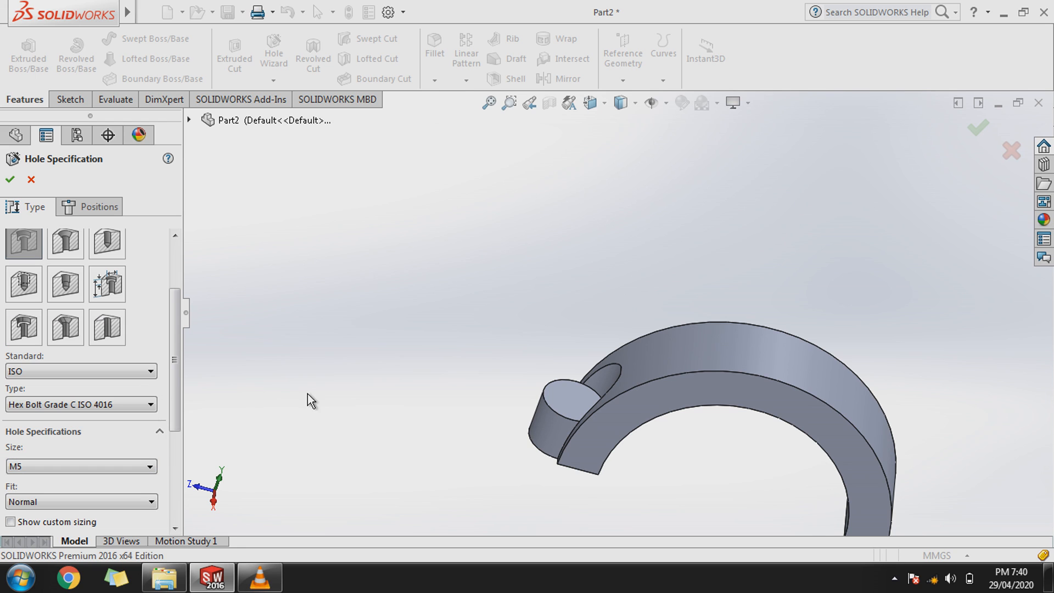
# Step: Set the counterbore hole to the ANSI Inch standard, Socket Head Cap Screw type and size 5/16
pyautogui.click(128, 369)
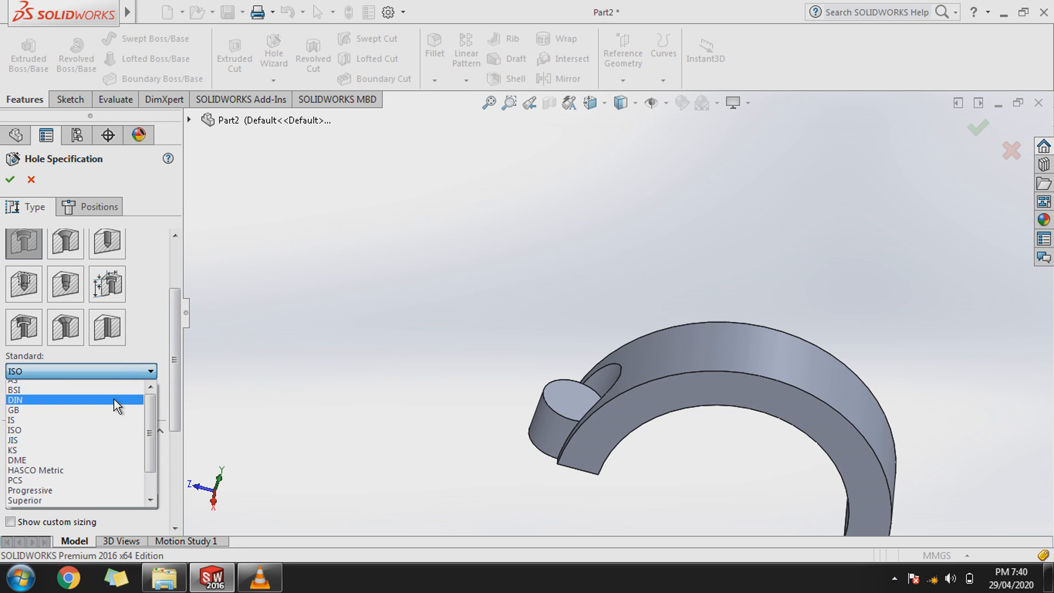
pyautogui.click(91, 386)
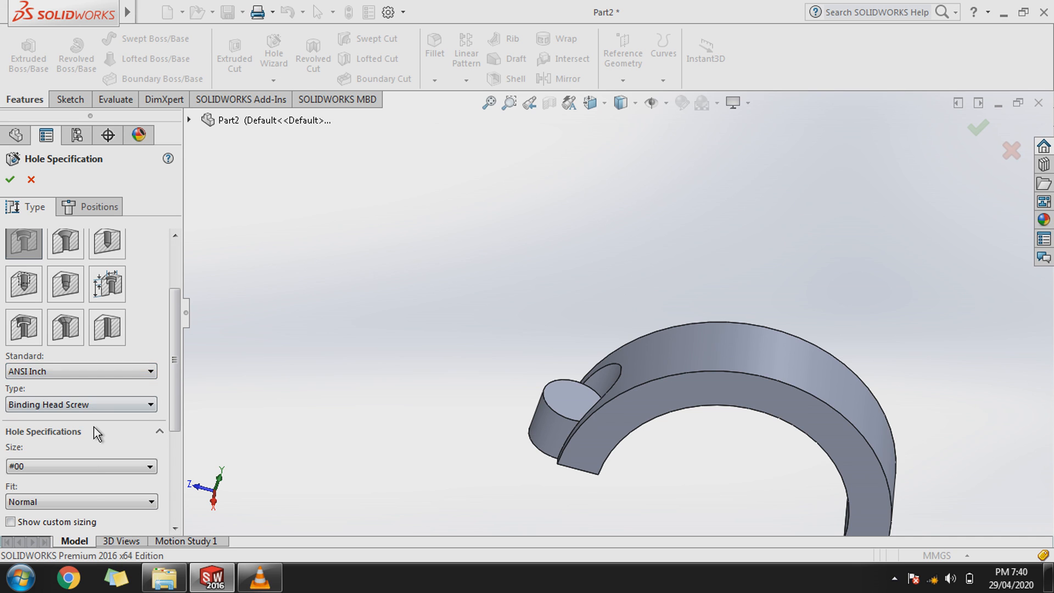
pyautogui.click(94, 473)
pyautogui.scroll(-1, 98, 424)
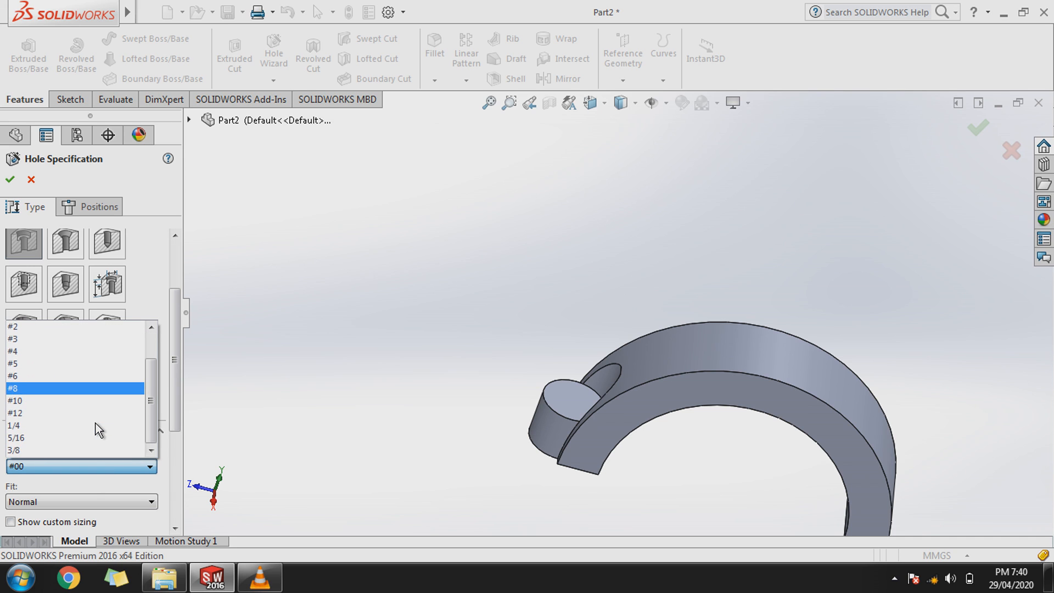
pyautogui.click(51, 439)
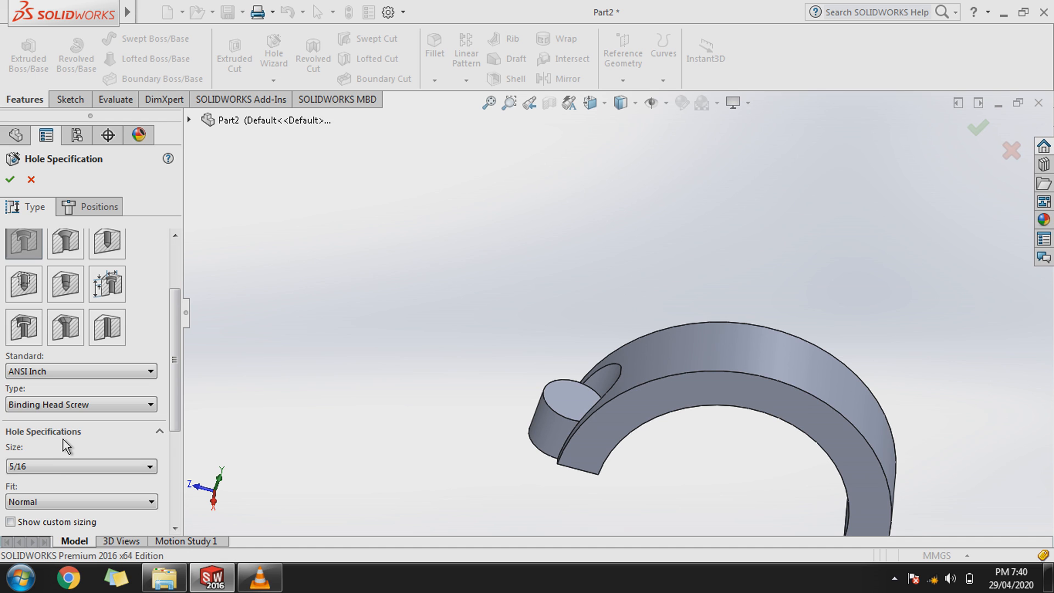
pyautogui.click(131, 406)
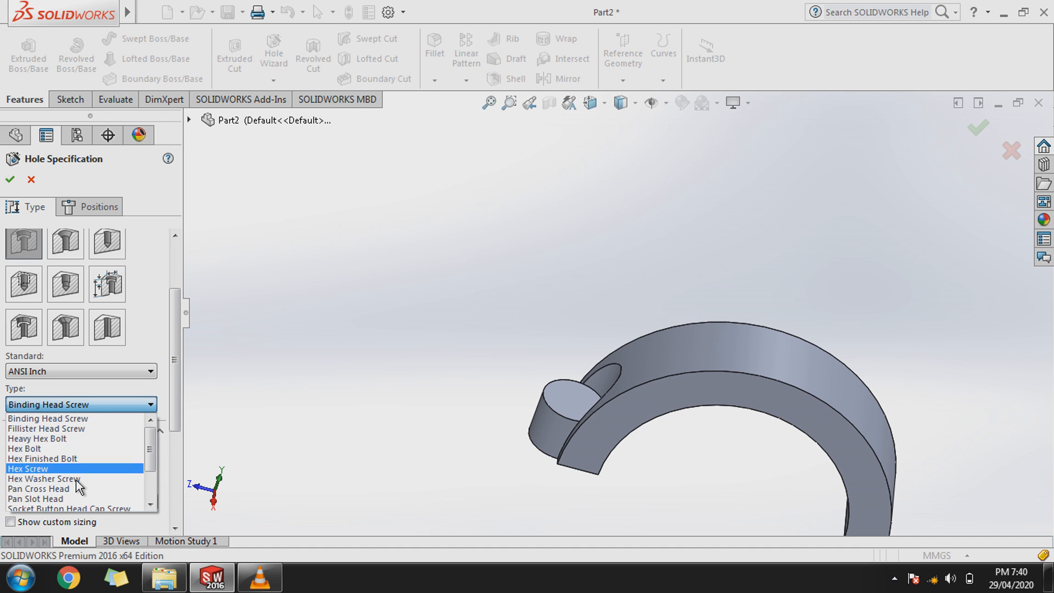
pyautogui.scroll(-2, 67, 497)
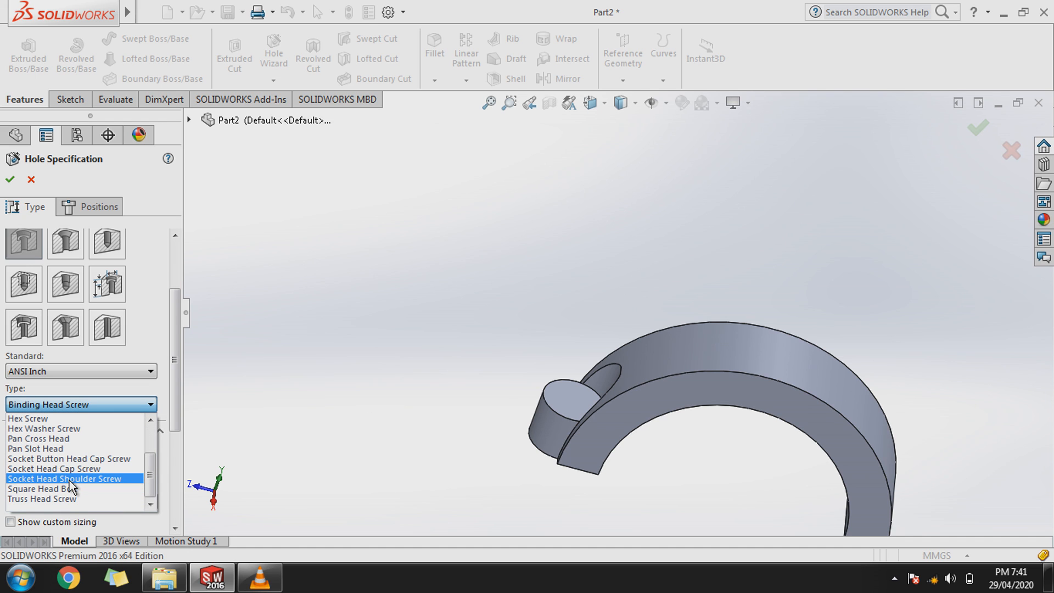
pyautogui.click(82, 469)
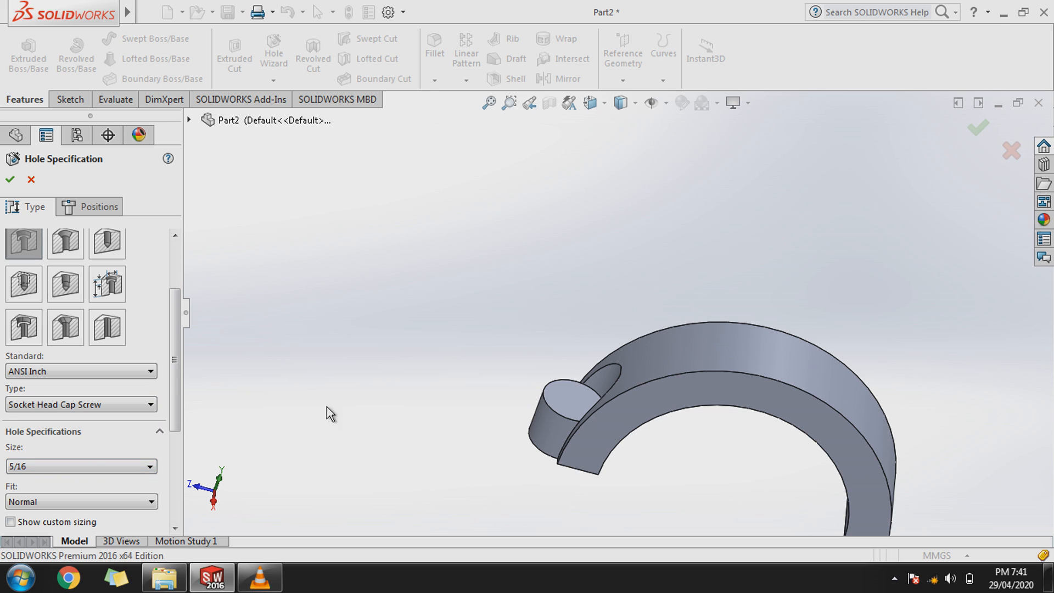
# Step: Place the counterbore hole at the centre of the cylindrical boss's circular end face and finish it
pyautogui.moveTo(411, 338); pyautogui.dragTo(506, 397, button='middle')
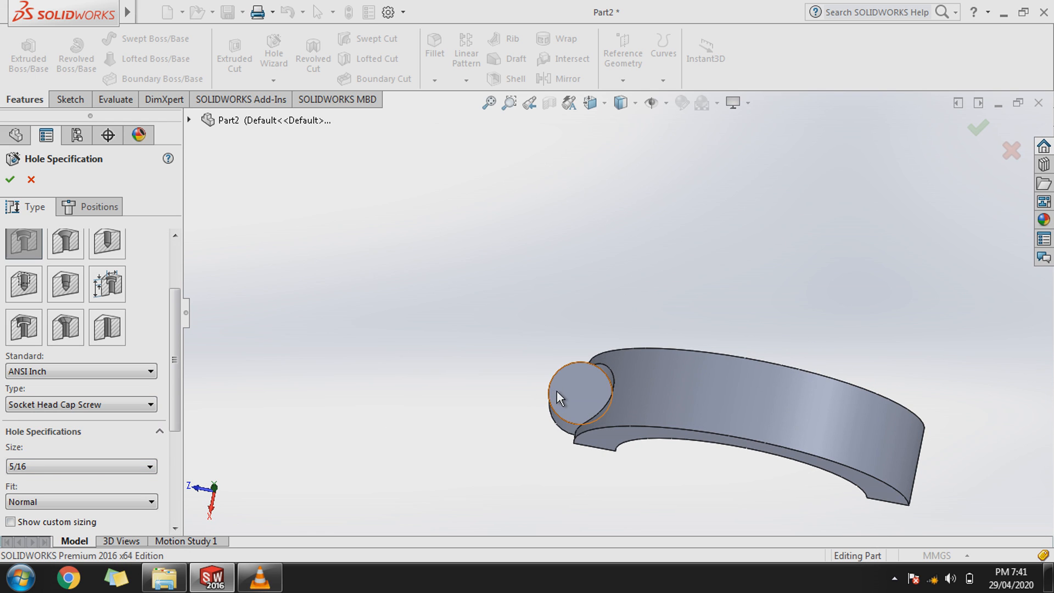
pyautogui.click(83, 209)
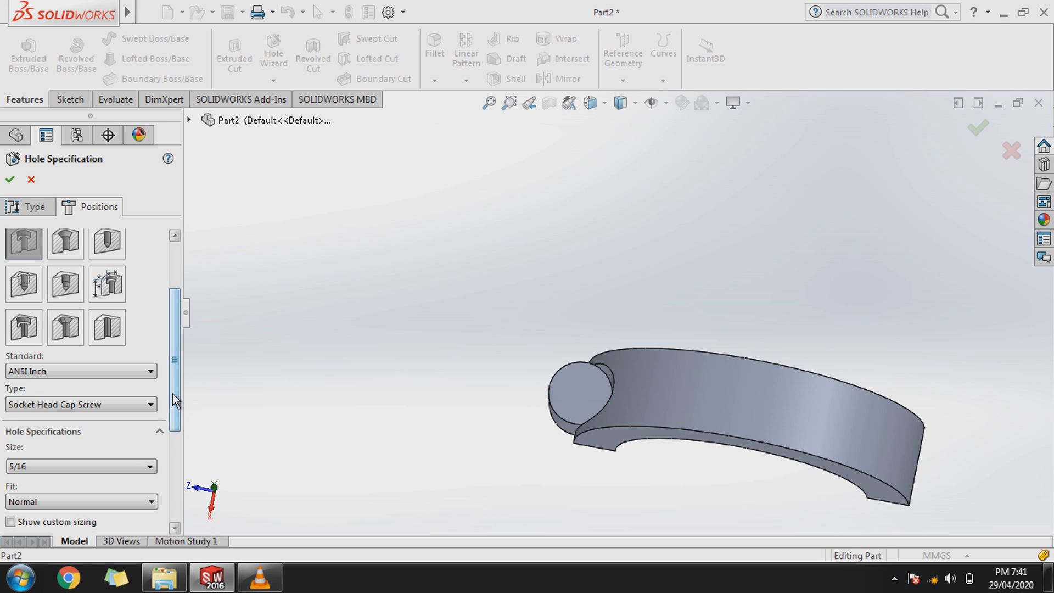
pyautogui.moveTo(172, 394); pyautogui.dragTo(189, 287)
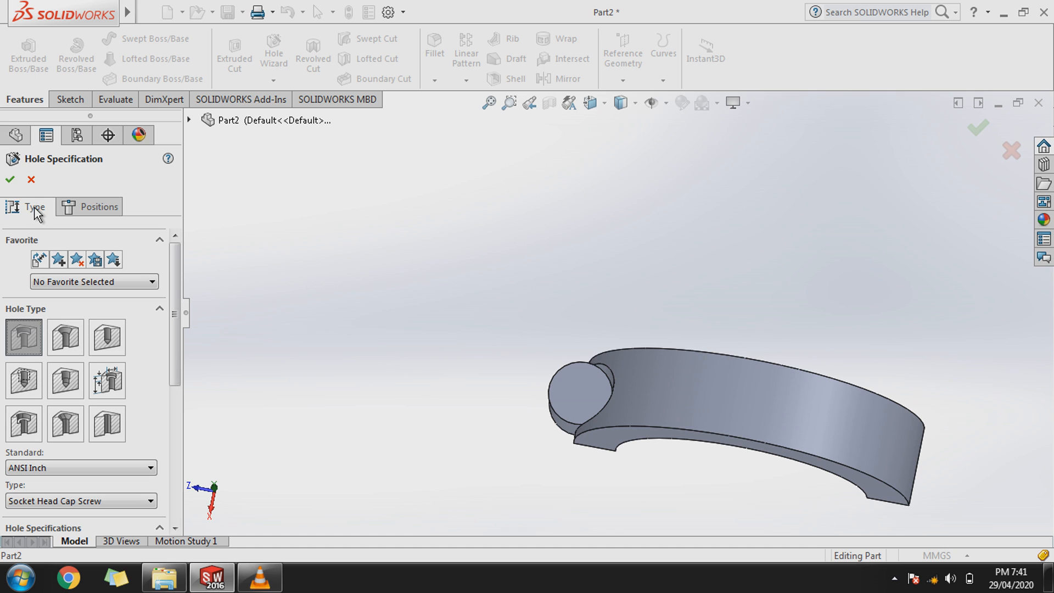
pyautogui.click(9, 179)
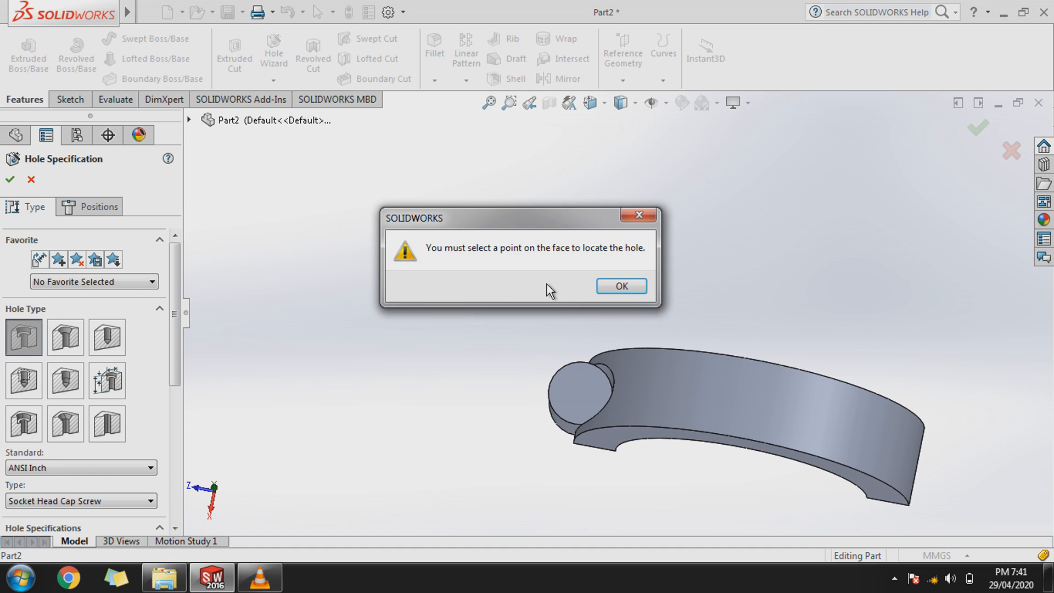
pyautogui.click(621, 287)
pyautogui.click(574, 395)
pyautogui.moveTo(581, 394); pyautogui.dragTo(561, 368, button='middle')
pyautogui.moveTo(553, 371)
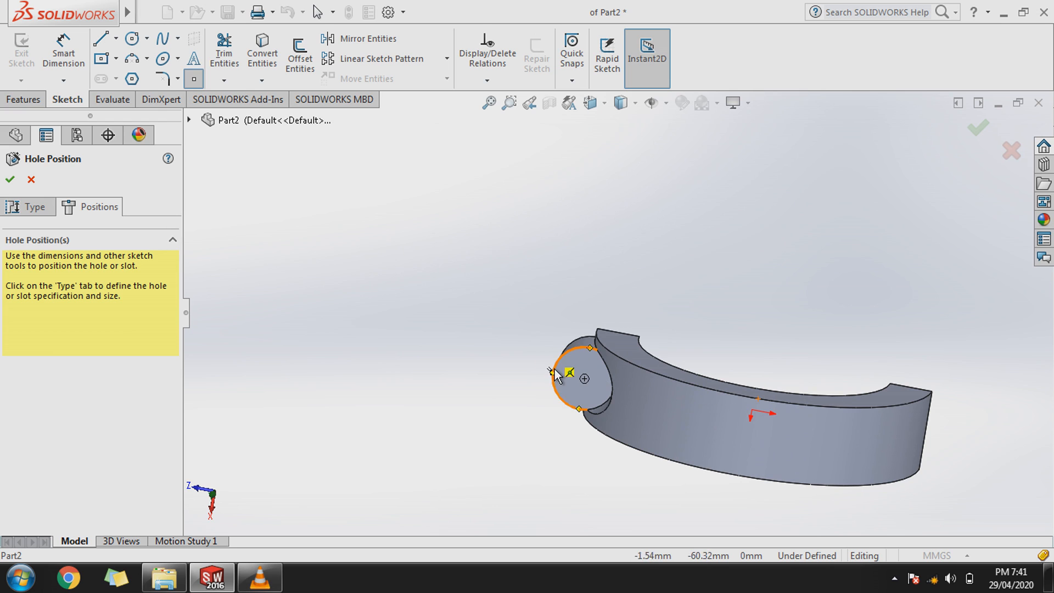
pyautogui.click(585, 380)
pyautogui.moveTo(560, 417); pyautogui.dragTo(561, 367, button='middle')
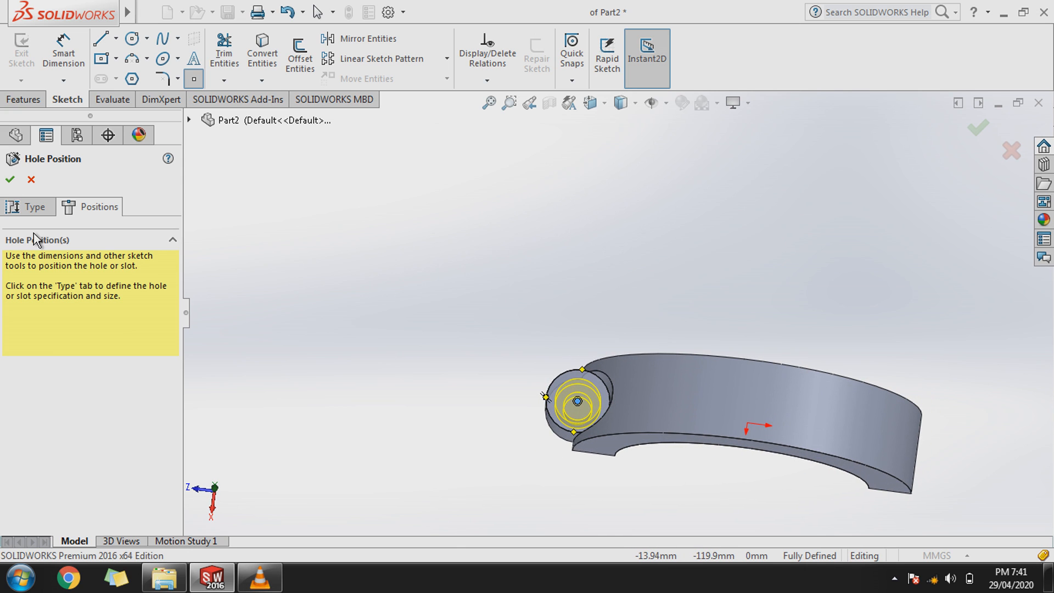
pyautogui.click(11, 181)
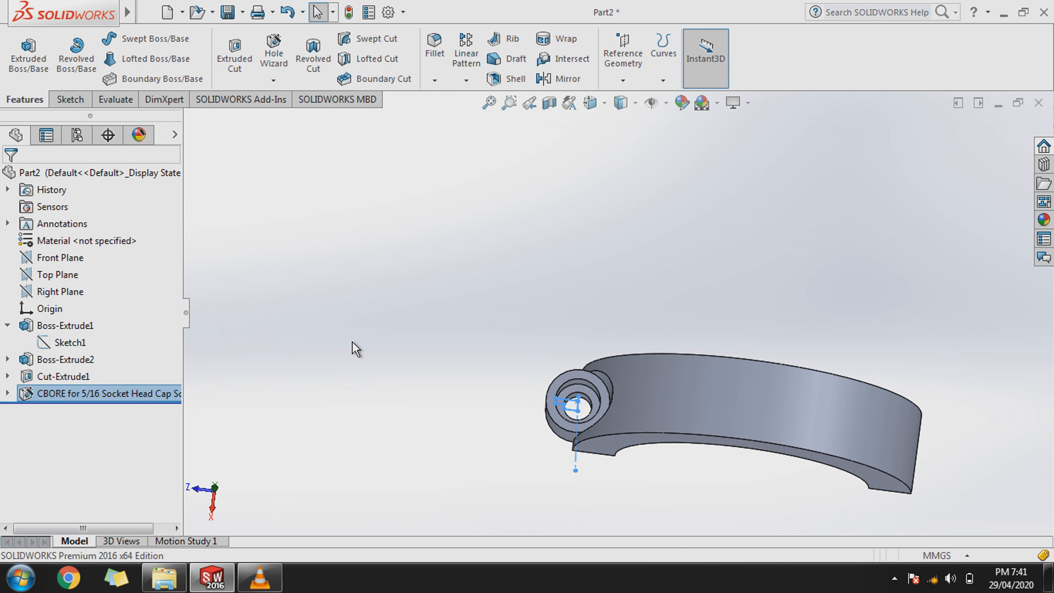
# Step: Mirror the counterbore hole, the clearance cut and the cylindrical boss about the Front Plane
pyautogui.moveTo(457, 436); pyautogui.dragTo(480, 370, button='middle')
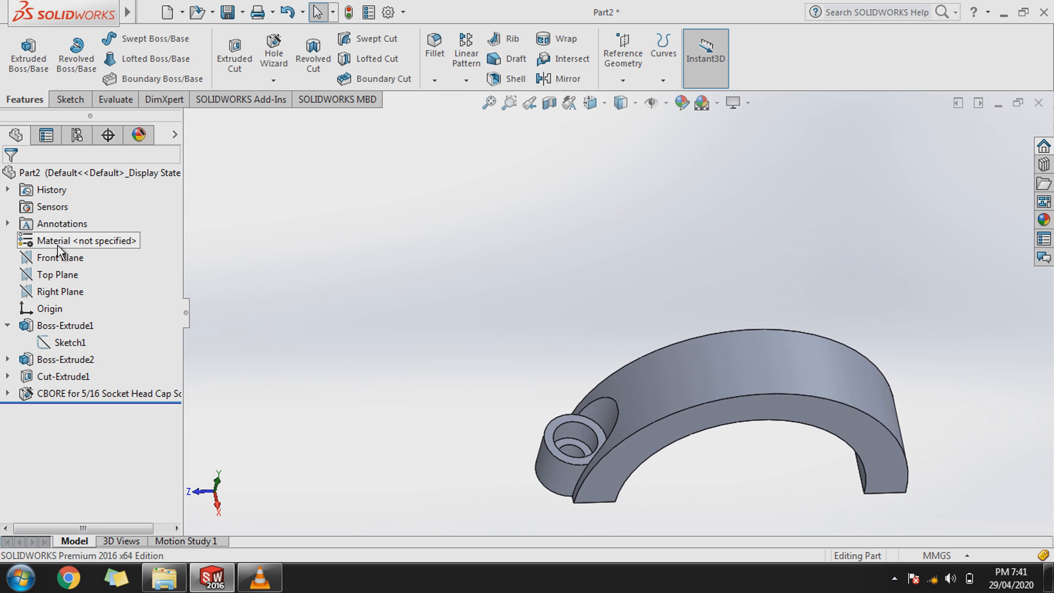
pyautogui.click(556, 79)
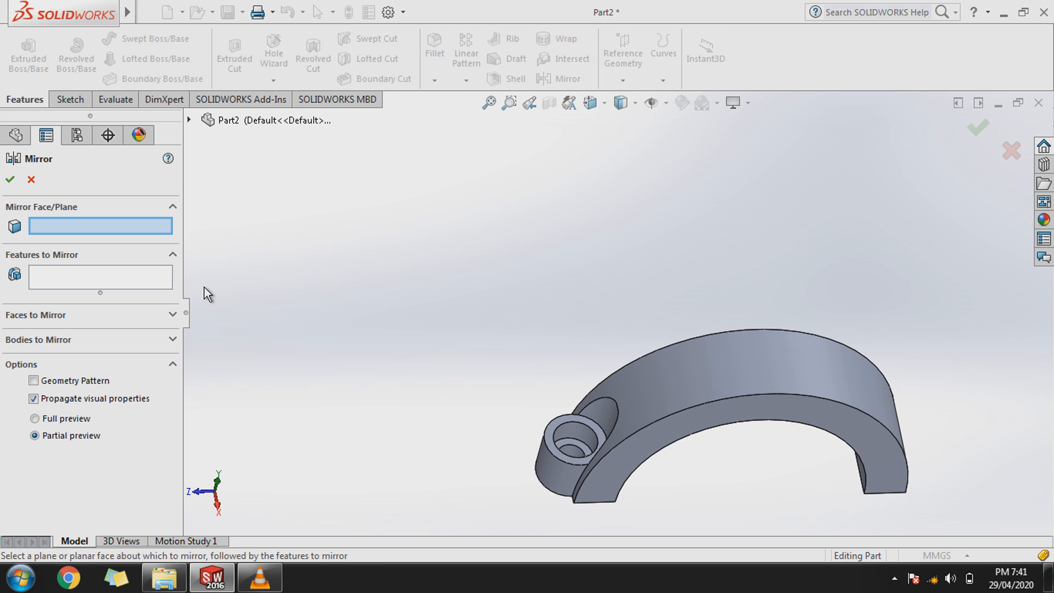
pyautogui.click(189, 122)
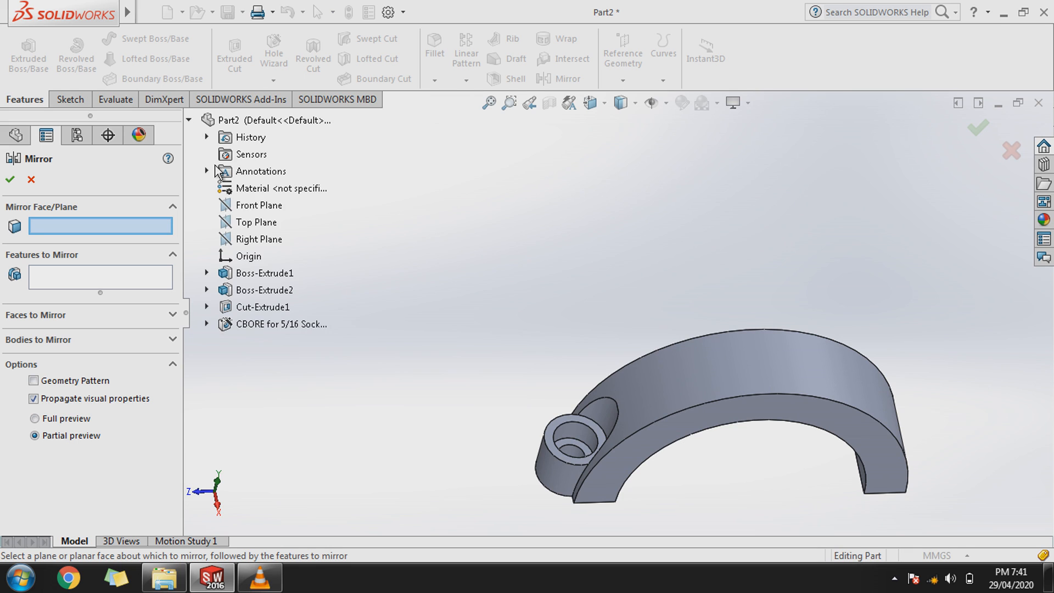
pyautogui.click(250, 206)
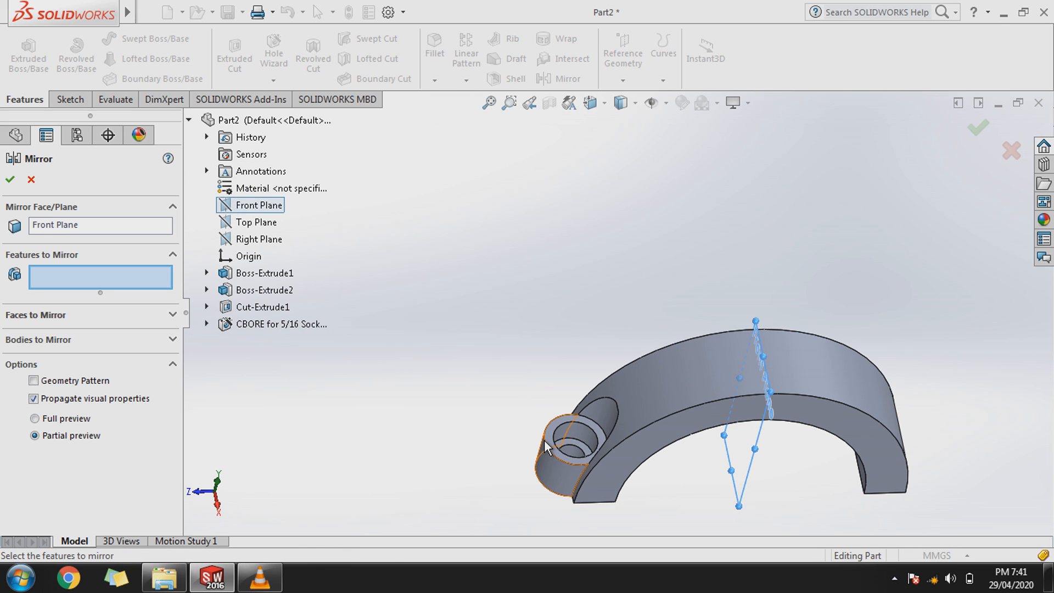
pyautogui.click(261, 325)
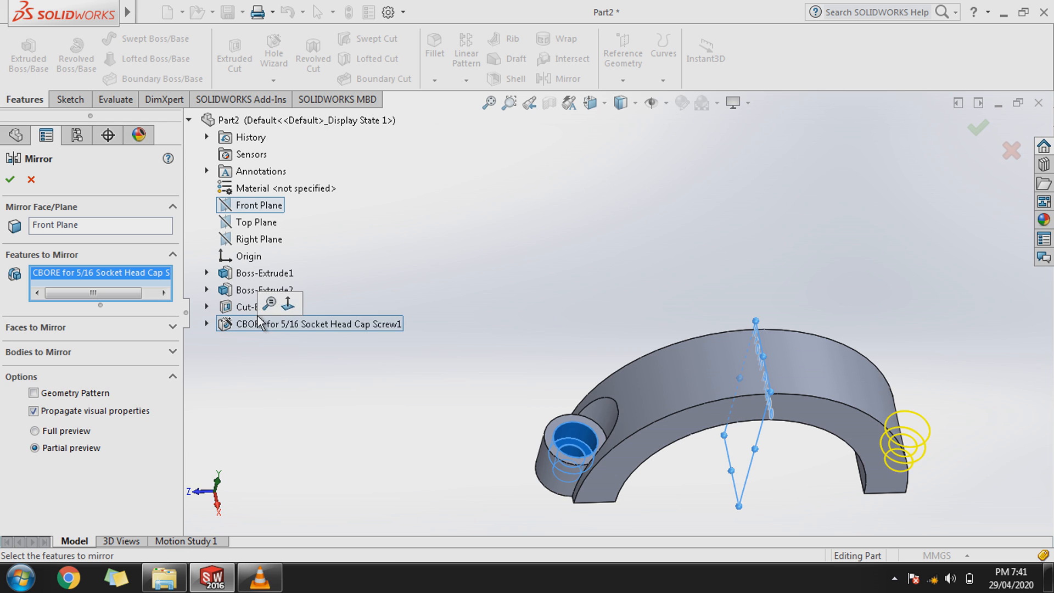
pyautogui.click(244, 310)
pyautogui.click(244, 281)
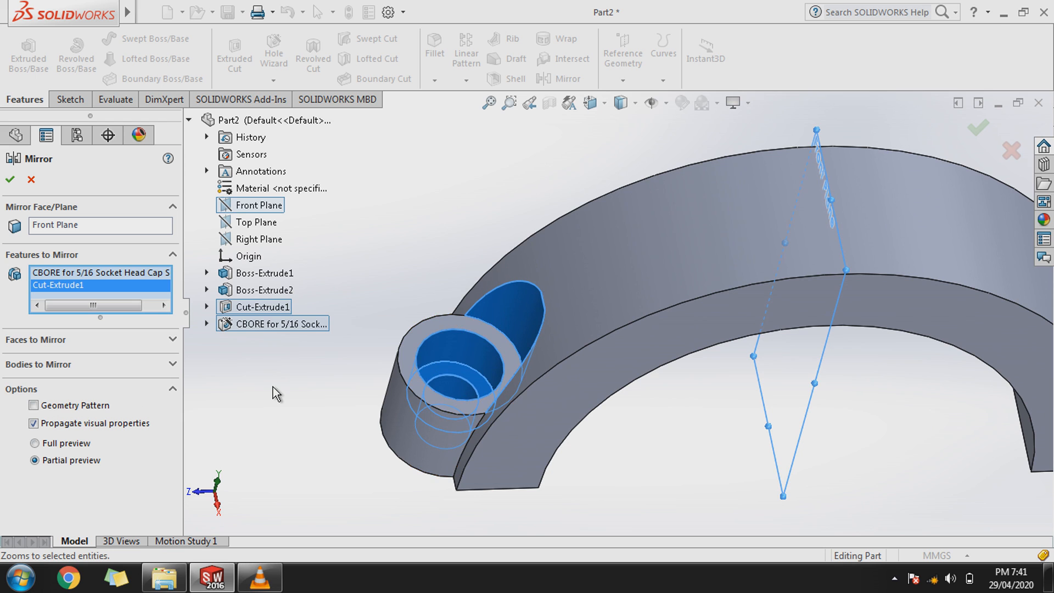
pyautogui.scroll(3, 333, 364)
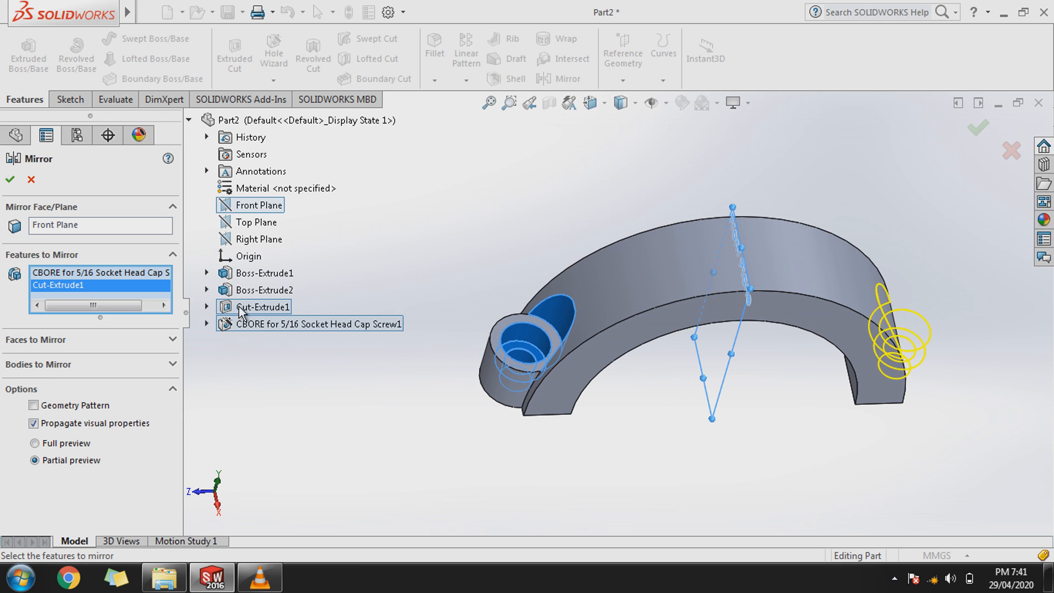
pyautogui.click(245, 291)
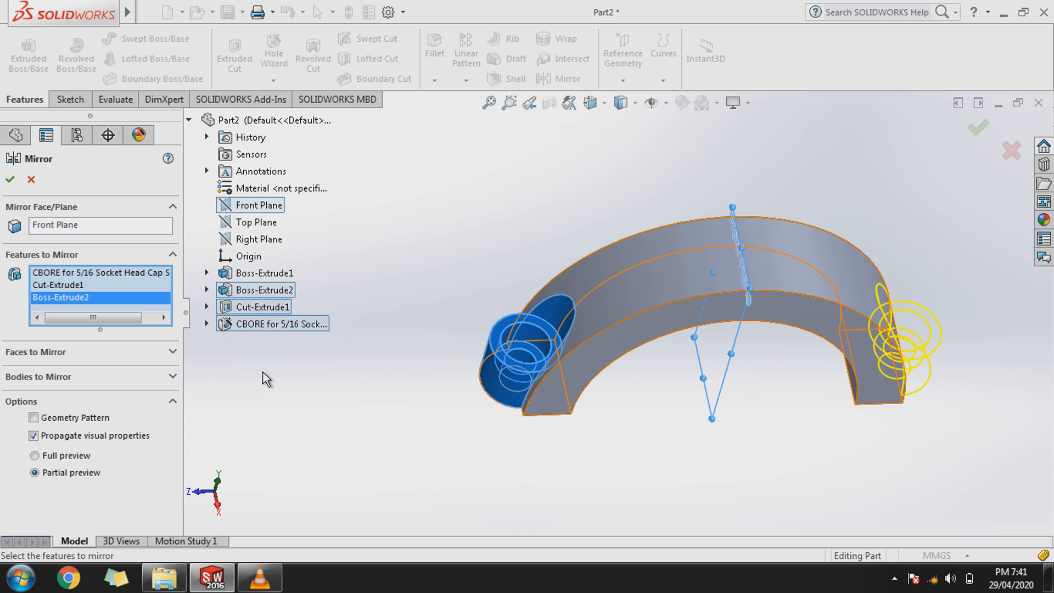
pyautogui.click(10, 179)
pyautogui.click(358, 312)
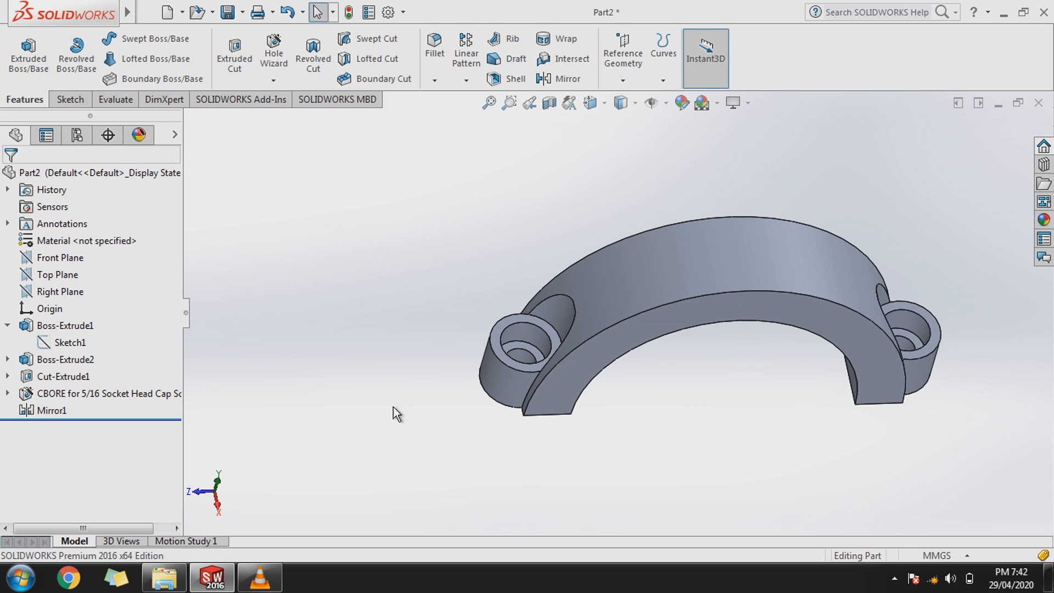
# Step: Fillet both outer curved edges of the half ring with a 1.7 mm radius
pyautogui.click(428, 82)
pyautogui.click(448, 98)
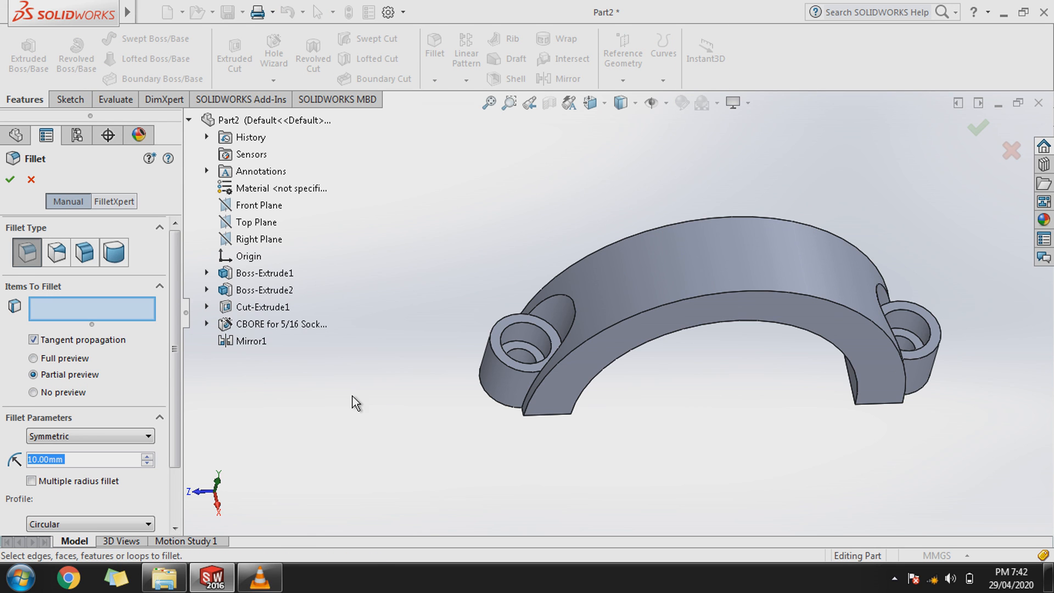
pyautogui.write('1.7')
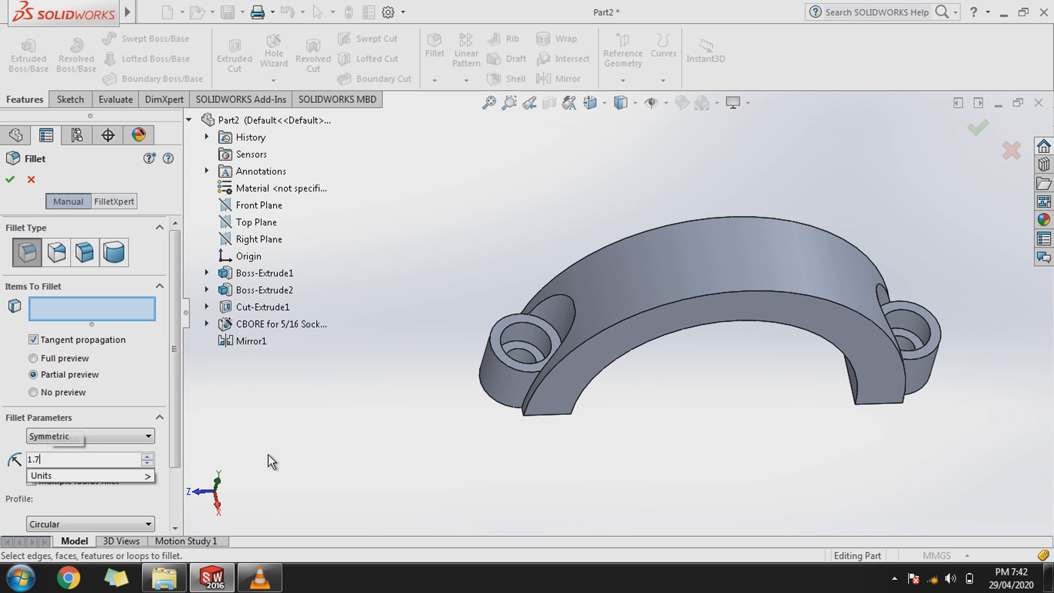
pyautogui.press('Return')
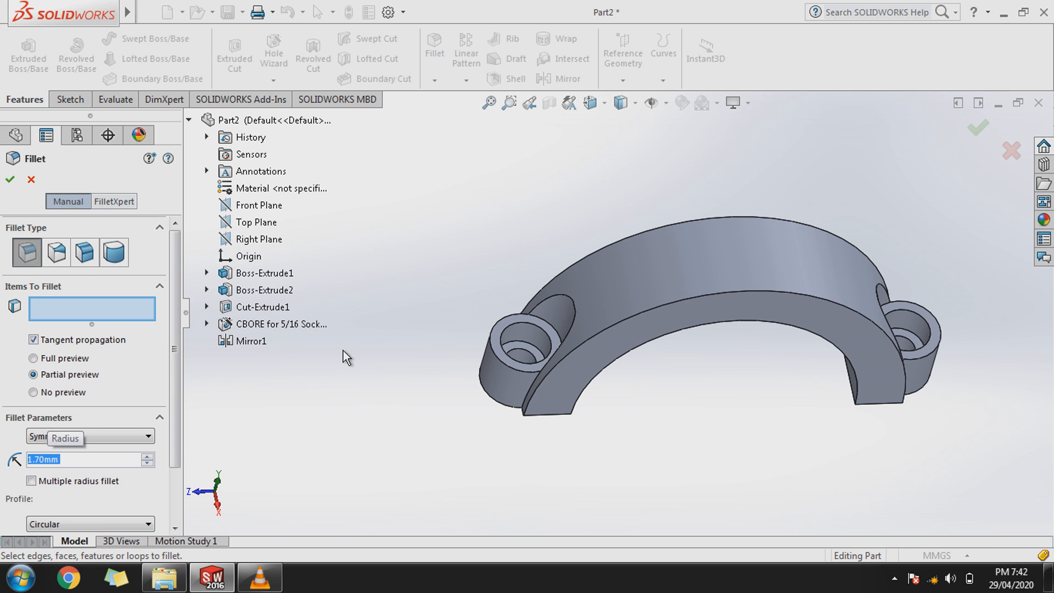
pyautogui.click(654, 308)
pyautogui.moveTo(674, 393); pyautogui.dragTo(695, 536, button='middle')
pyautogui.click(678, 303)
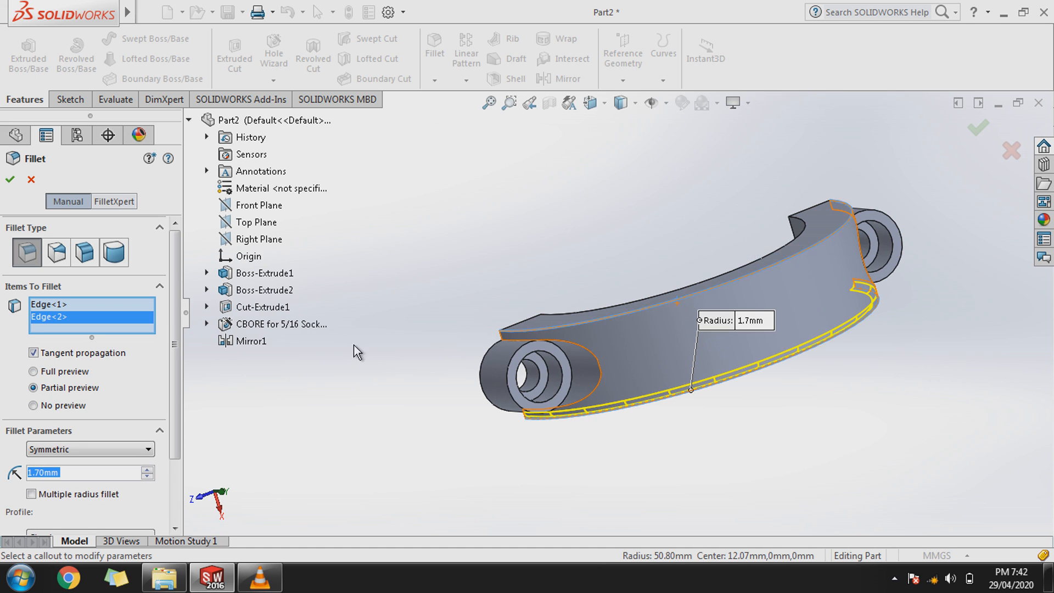
pyautogui.click(9, 182)
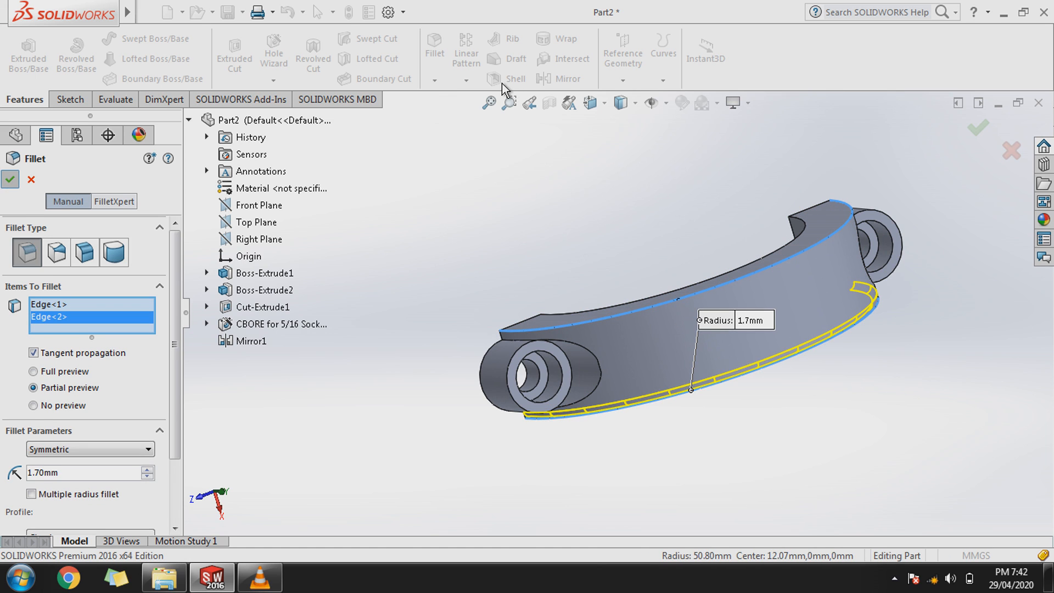
# Step: Try to fillet the edges where the two clearance cuts meet the ring's outer face with a 1.5 mm radius
pyautogui.click(434, 80)
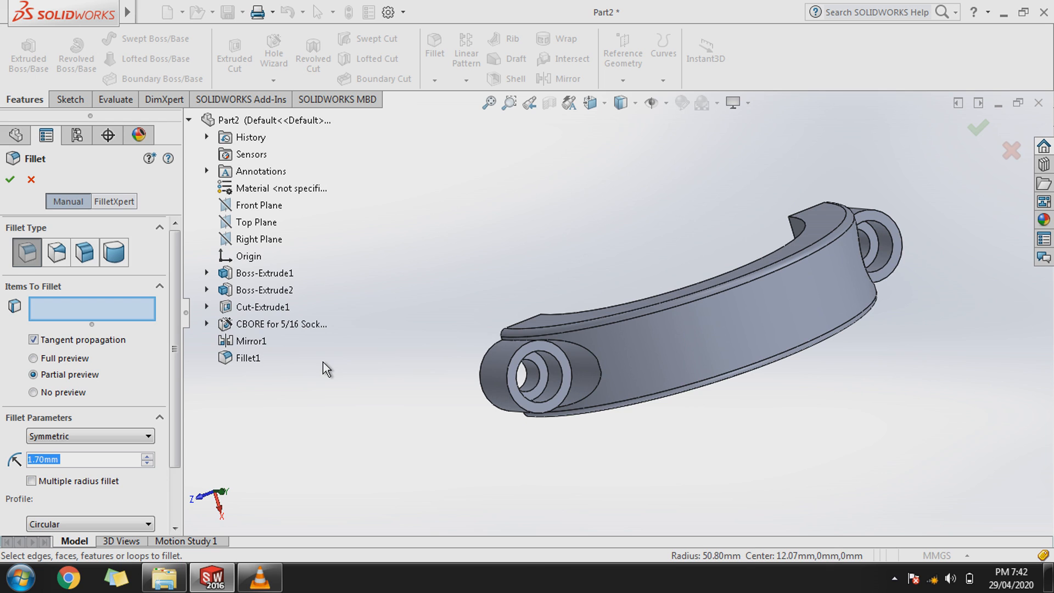
pyautogui.write('1.5')
pyautogui.press('Return')
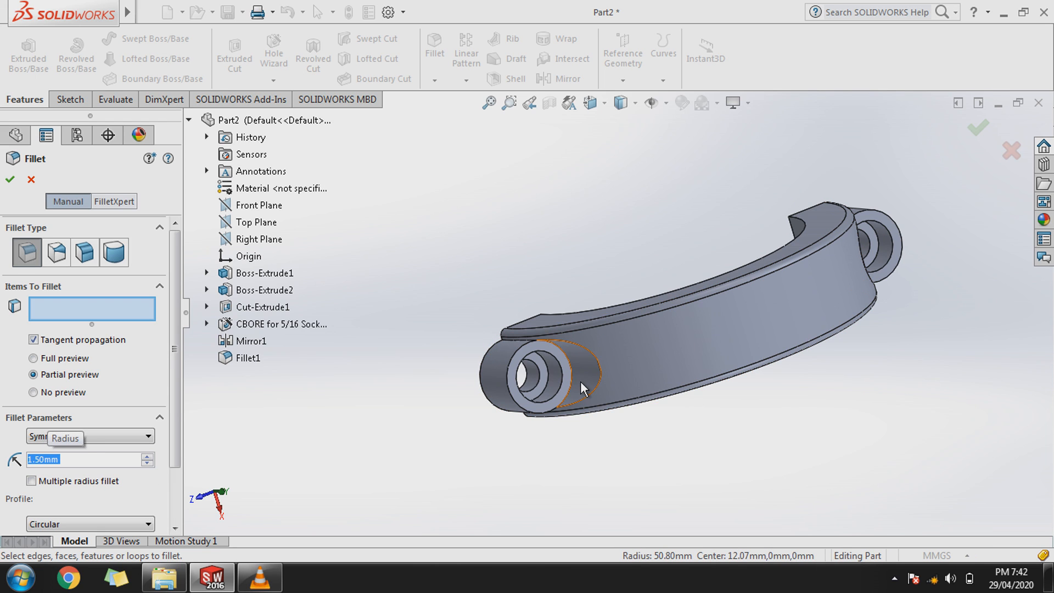
pyautogui.click(595, 392)
pyautogui.moveTo(604, 379); pyautogui.dragTo(894, 346, button='middle')
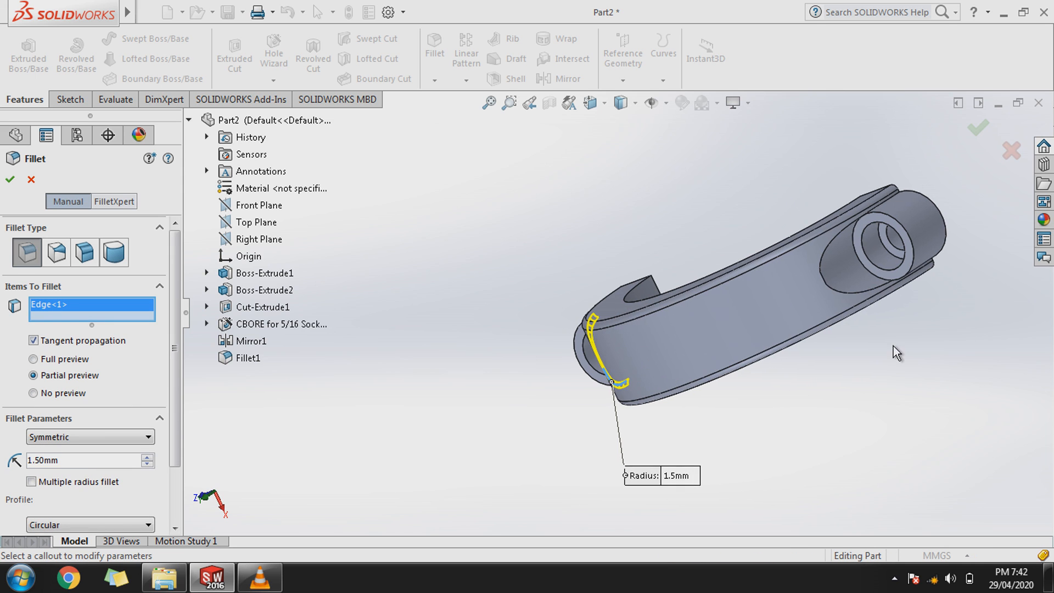
pyautogui.click(835, 292)
pyautogui.click(824, 278)
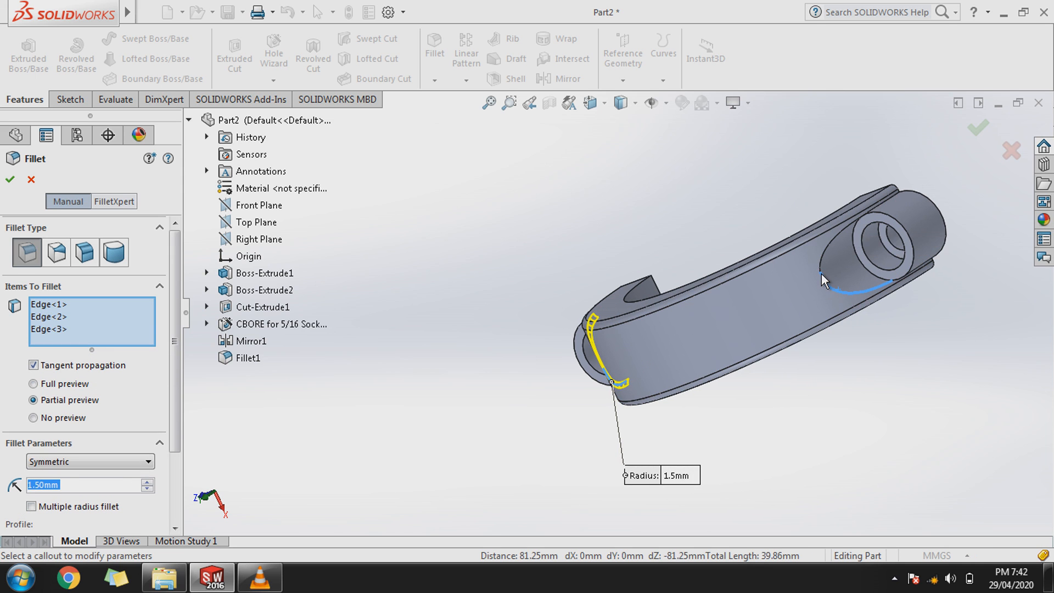
pyautogui.click(822, 267)
pyautogui.click(10, 180)
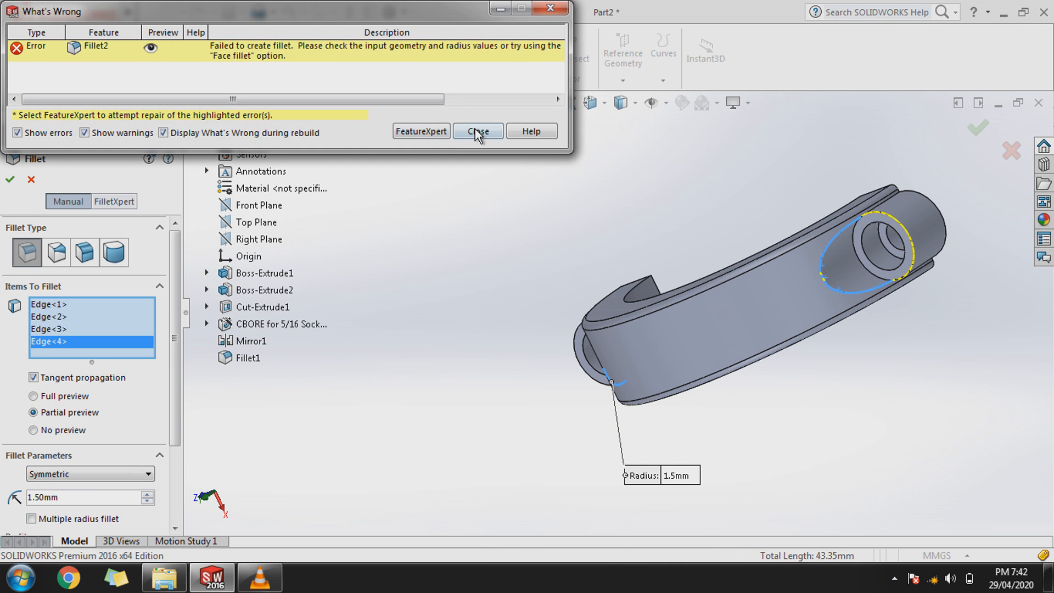
# Step: Remove two edges from the fillet selection and fillet only the remaining edge at each clearance cut with a 1.5 mm radius
pyautogui.click(477, 132)
pyautogui.press('Delete')
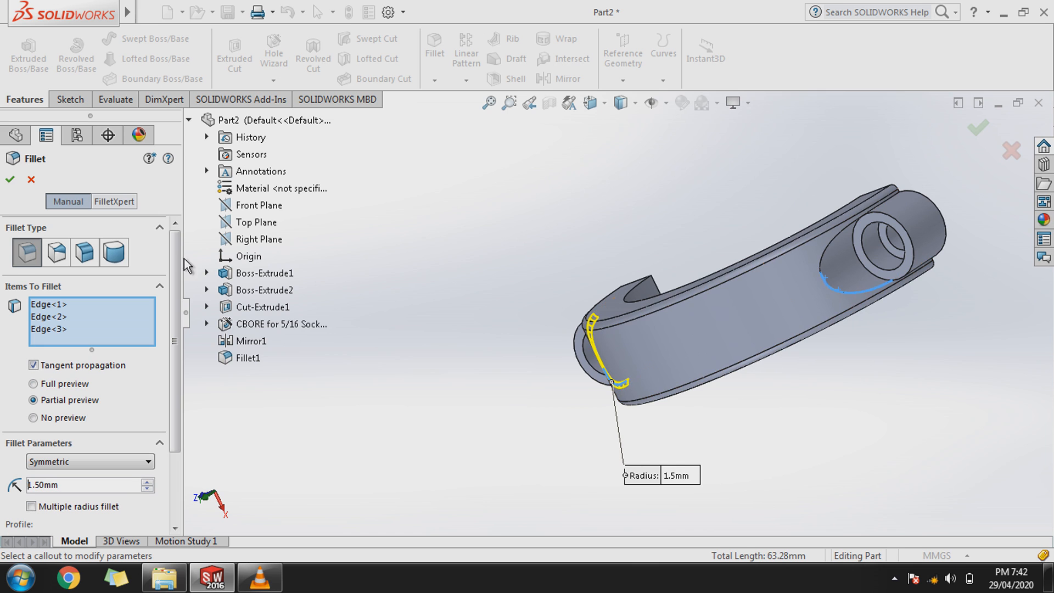
pyautogui.click(9, 180)
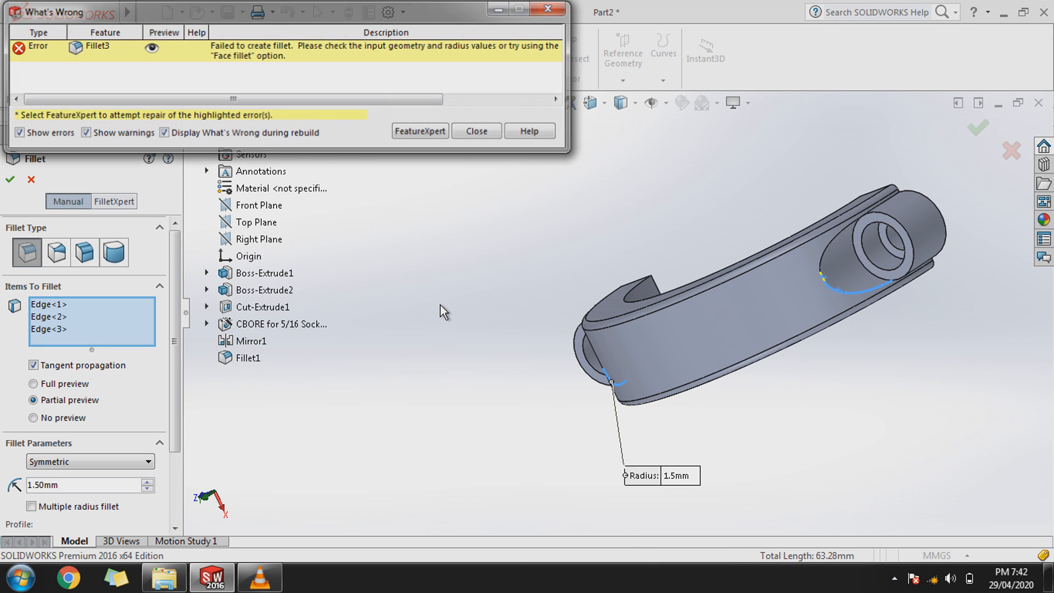
pyautogui.click(477, 132)
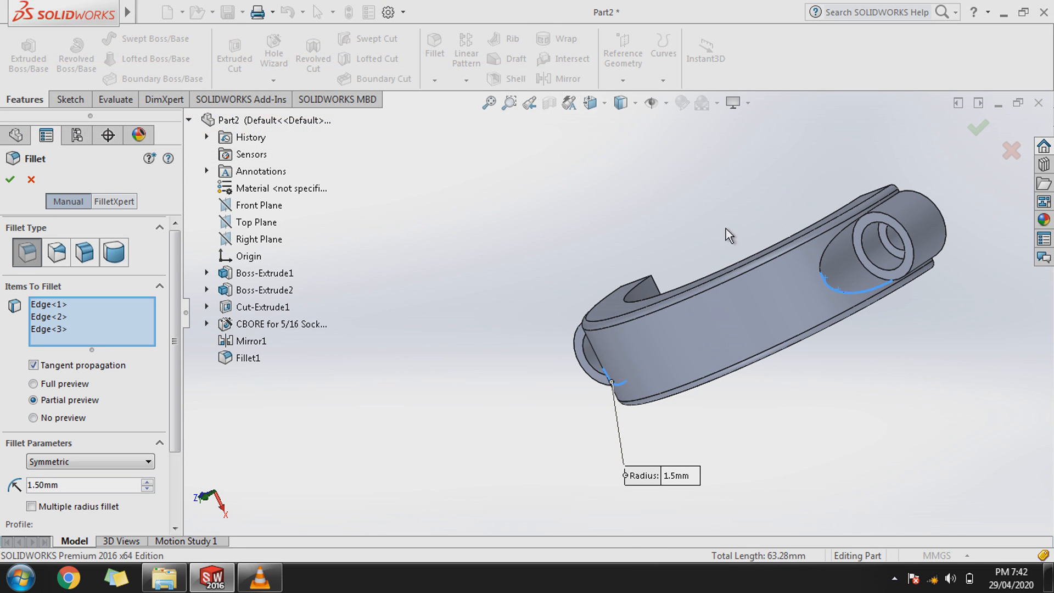
pyautogui.click(827, 288)
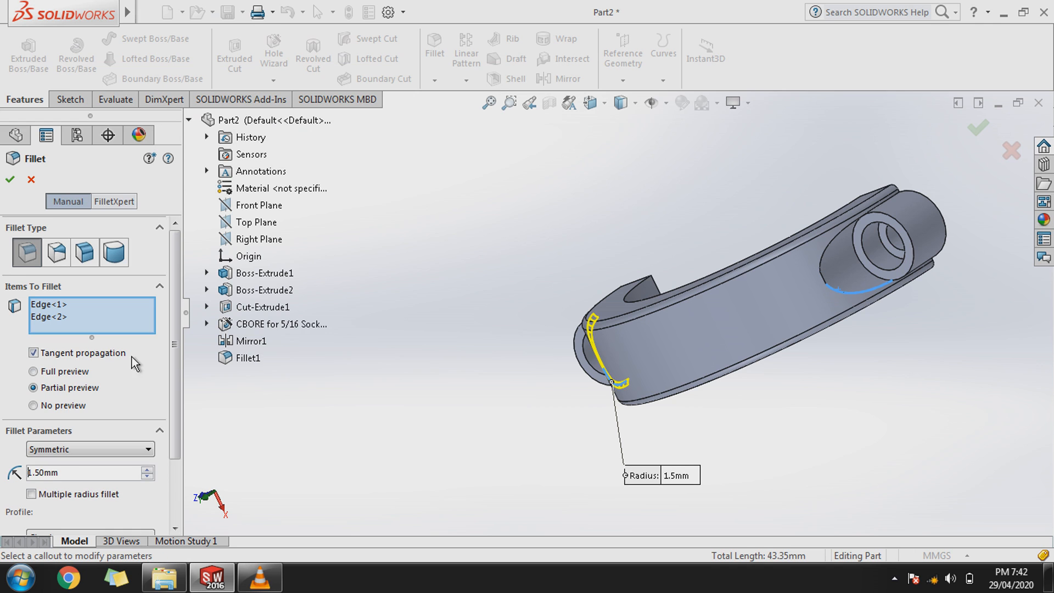
pyautogui.click(7, 181)
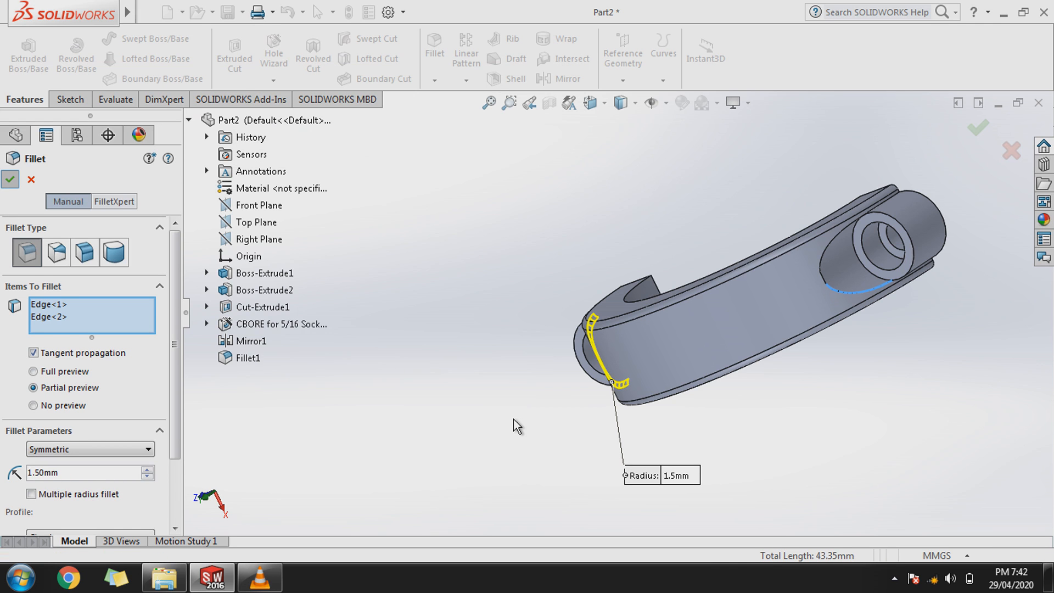
# Step: Save the part to the Desktop under the file name pistonrodcap
pyautogui.moveTo(525, 380); pyautogui.dragTo(593, 229, button='middle')
pyautogui.hotkey('ctrl', 's')
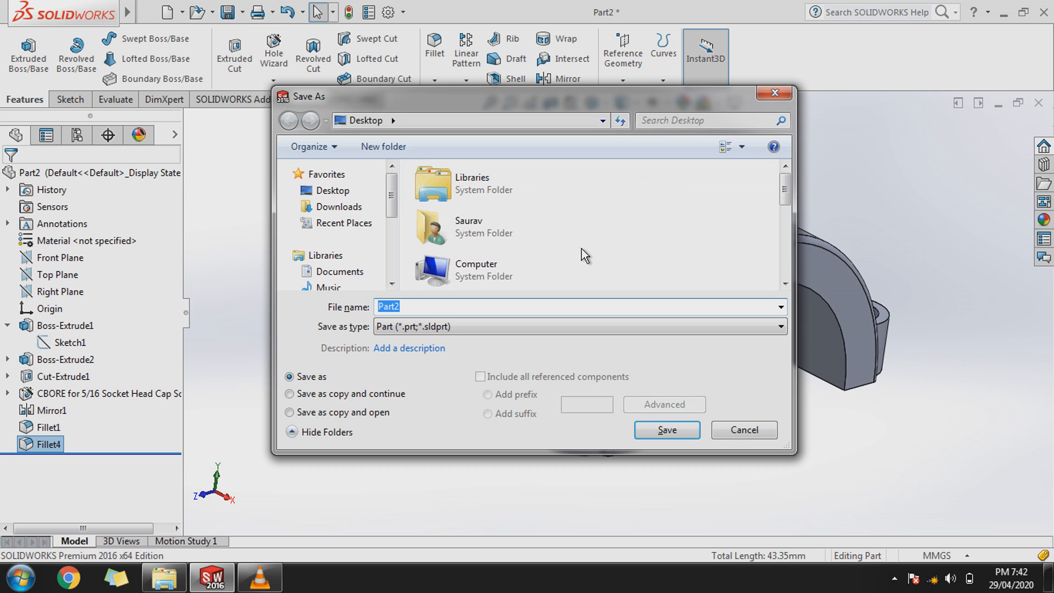
pyautogui.write('pist')
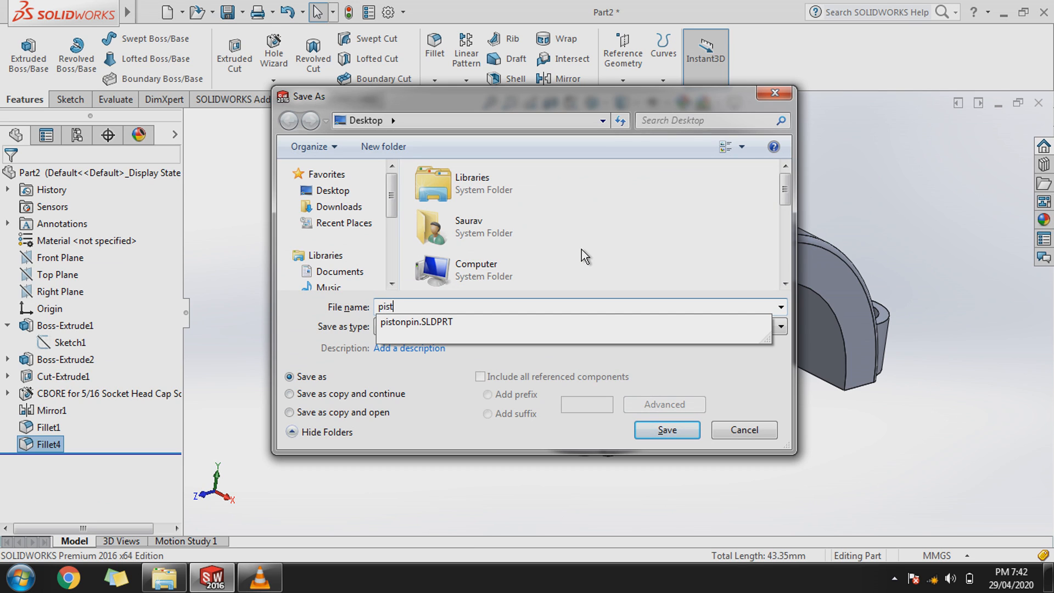
pyautogui.write('onrodcap')
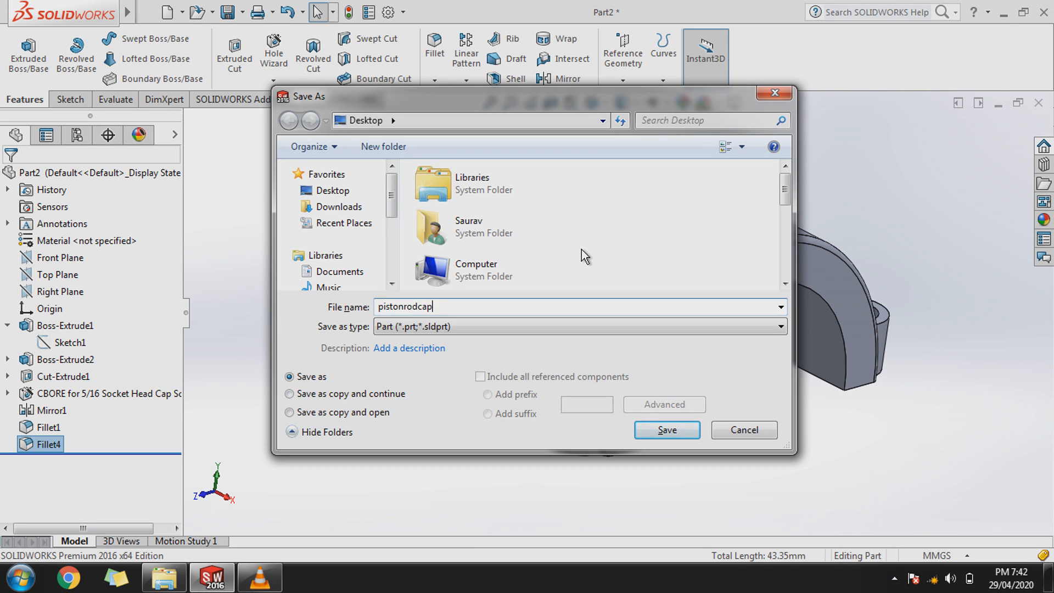